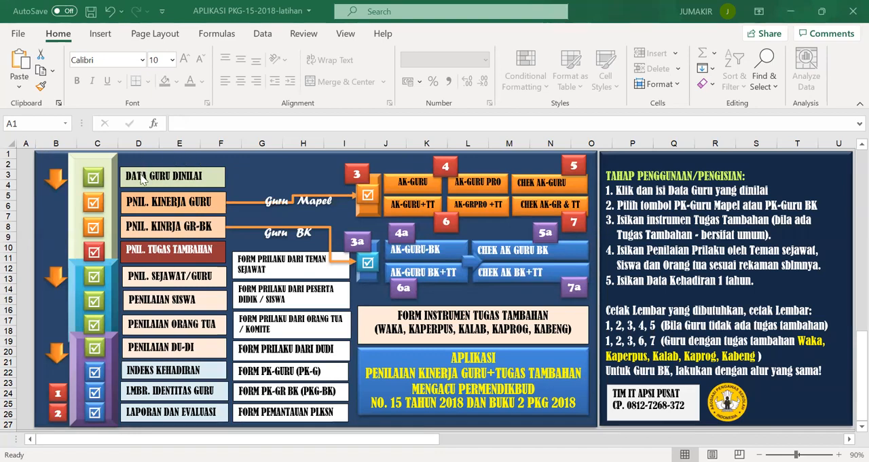
Step: Open the DATA GURU DINILAI sheet and read the notes on the teacher's NIP, NUPTK and Pangkat/Jab./Gol. fields
click(214, 218)
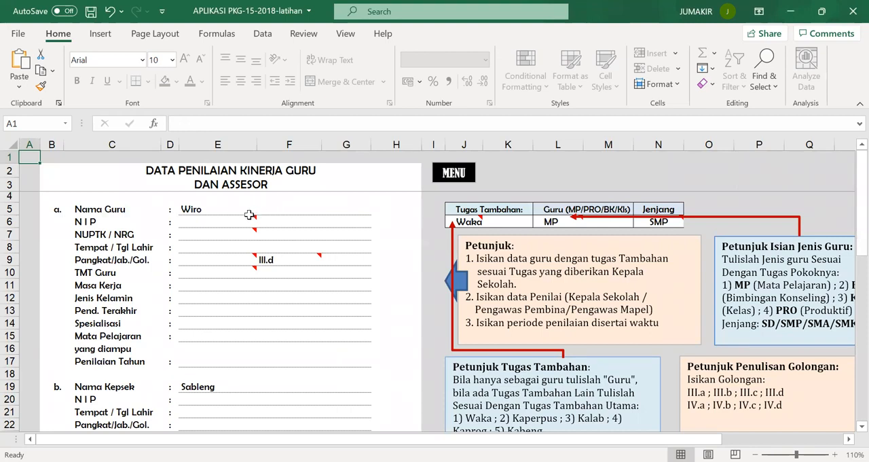
mouse_move(238, 221)
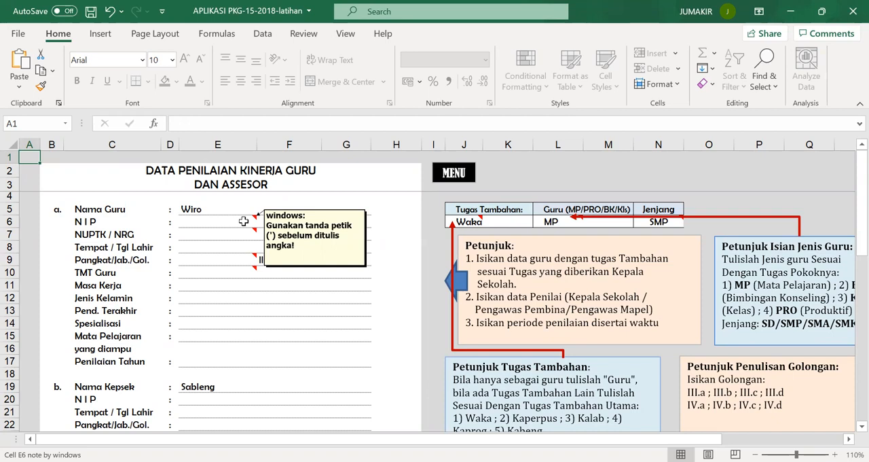
mouse_move(244, 239)
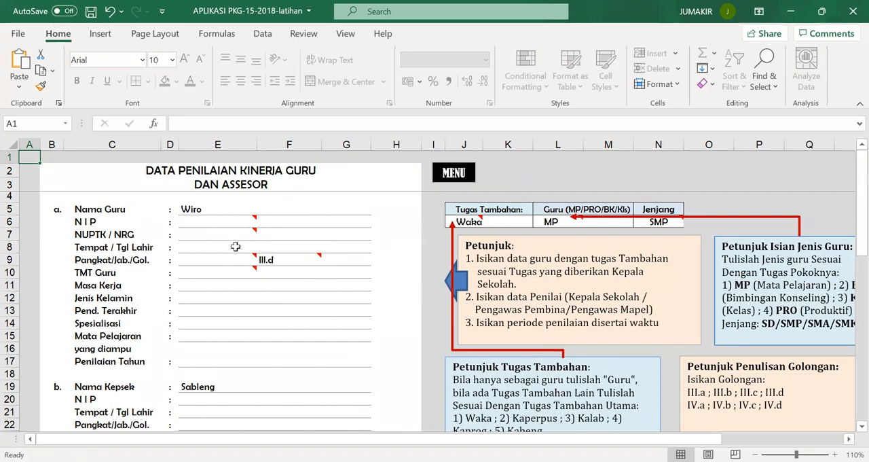
mouse_move(238, 262)
mouse_move(309, 262)
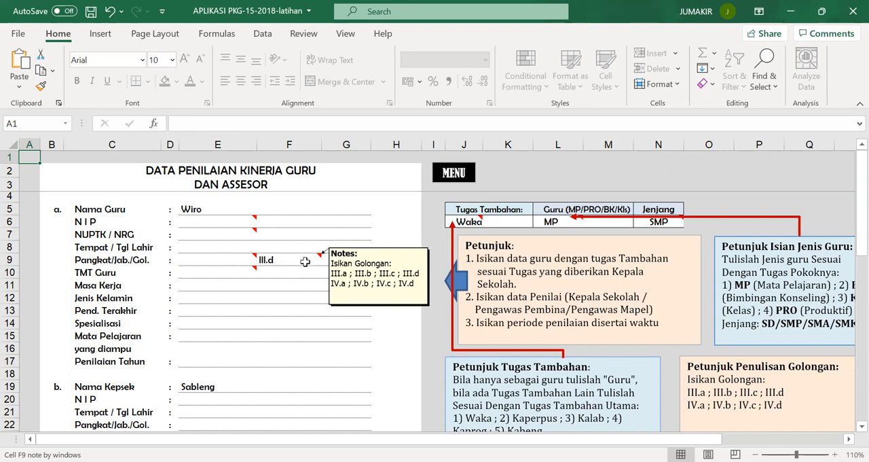
Step: Unlock the protected Pangkat/Jab./Gol. grade cell of the assessed teacher by entering the cell password
double_click(305, 261)
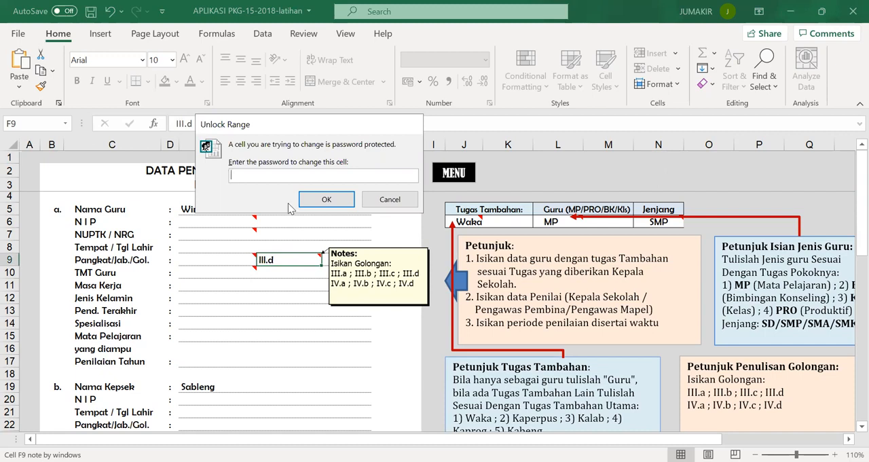
text(12345678)
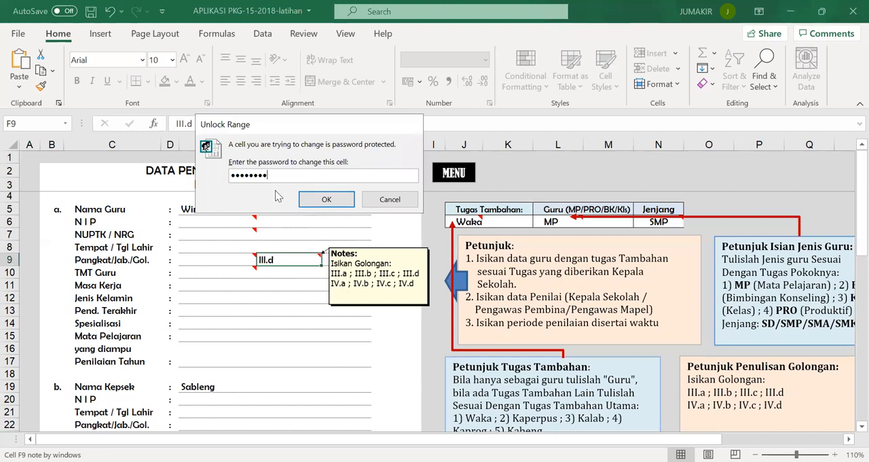
click(328, 203)
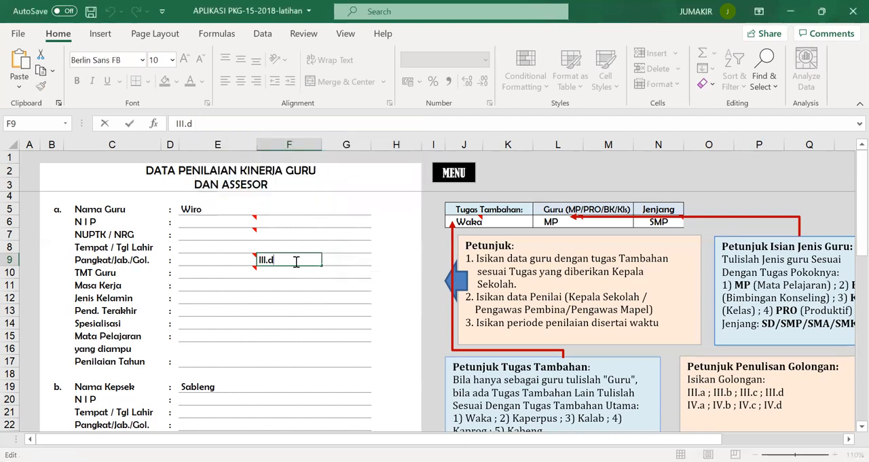
Step: Set the assessed teacher's grade in Pangkat/Jab./Gol. to IV.a
key(BackSpace)
key(BackSpace)
key(BackSpace)
key(BackSpace)
text(V.a)
click(348, 278)
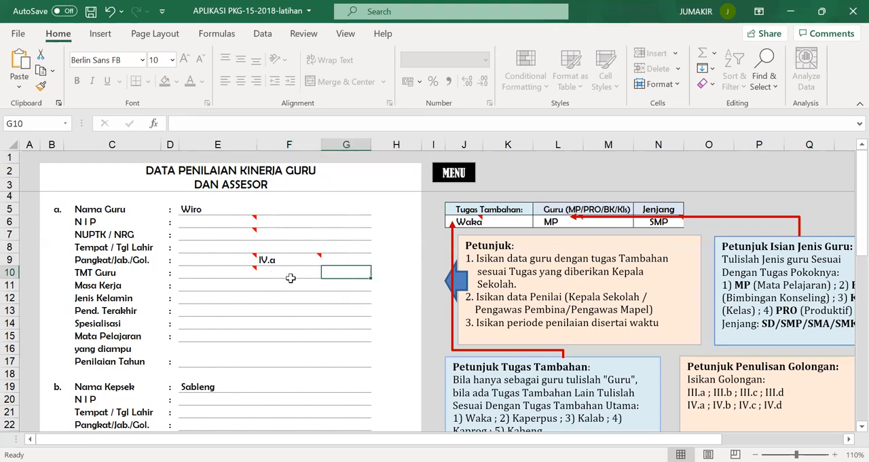
Step: Review the additional duty and teacher type entries, then the principal, school, assessor and assessment period sections of the data sheet
click(488, 221)
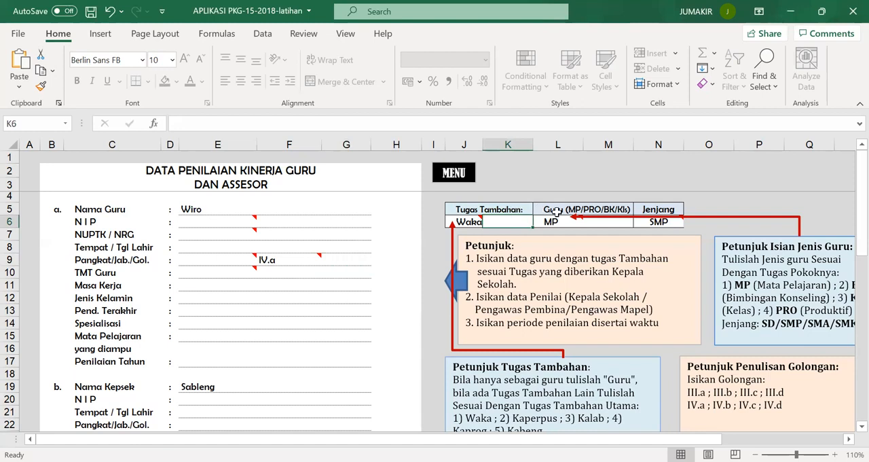
mouse_move(564, 223)
click(250, 382)
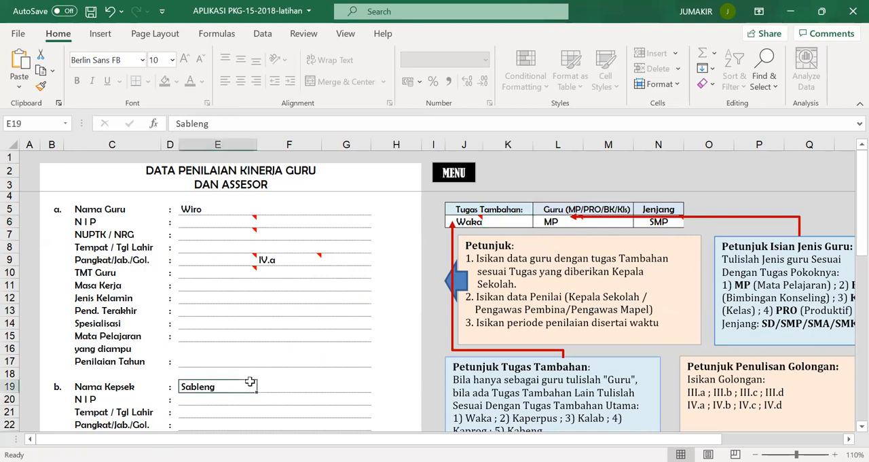
key(Down)
key(Down)
key(Down)
key(Down)
key(Down)
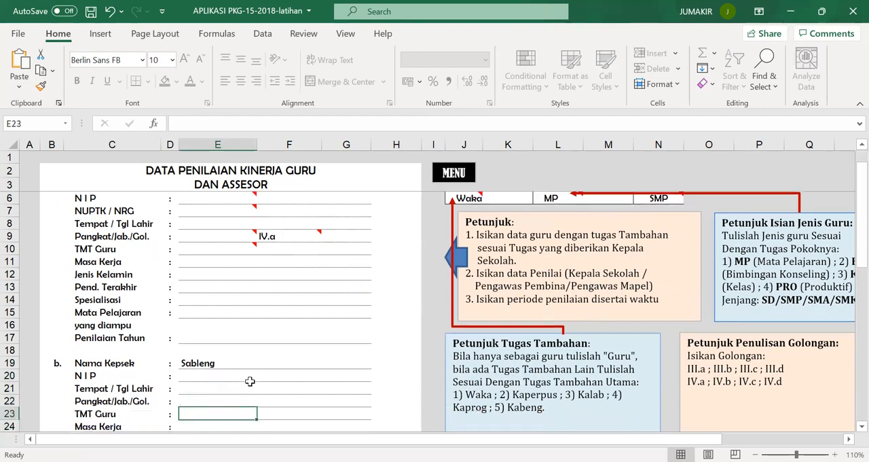
key(Down)
key(Down)
key(Down)
key(Down)
key(Down)
key(Down)
key(Down)
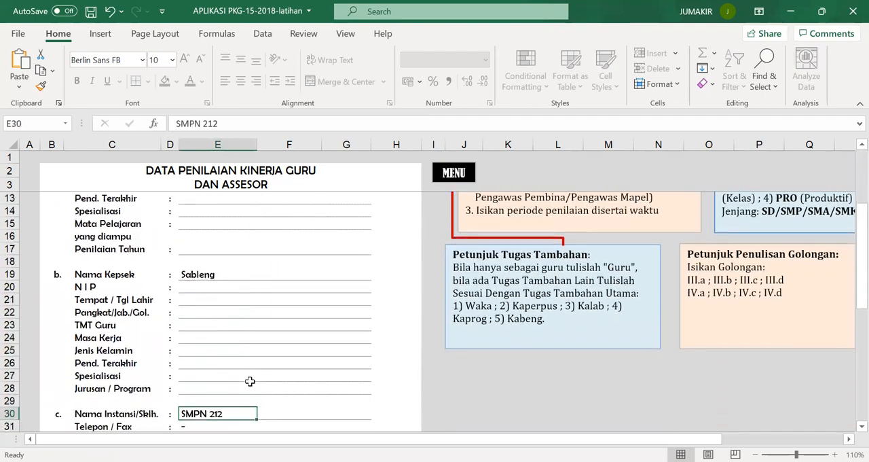
key(Down)
key(Down)
key(Down)
key(Down)
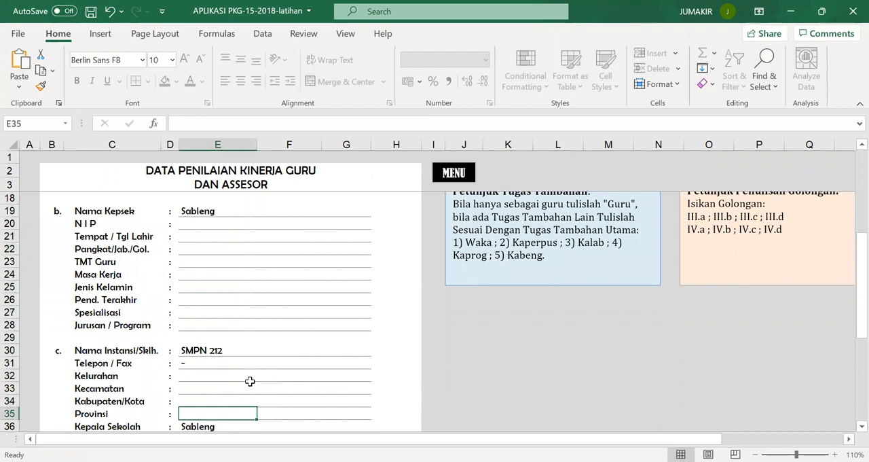
key(Down)
key(Down)
key(Down)
key(Down)
key(Down)
key(Down)
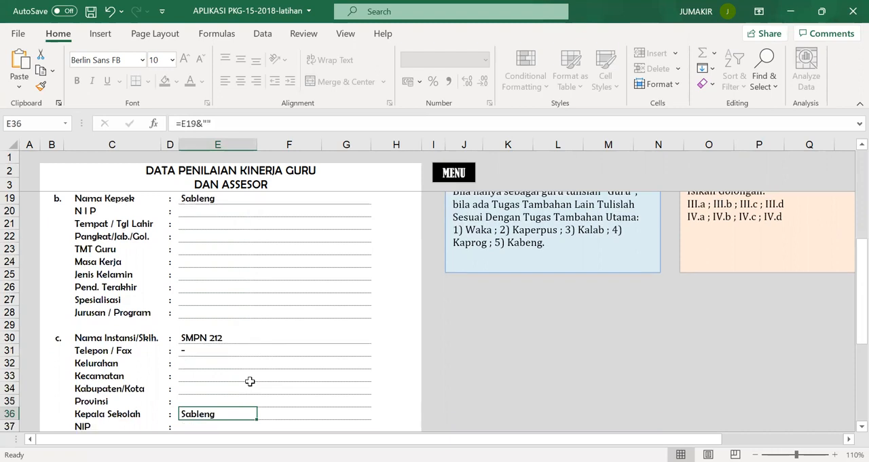
key(Down)
key(Down)
key(Down)
key(Down)
key(Down)
key(Down)
key(Down)
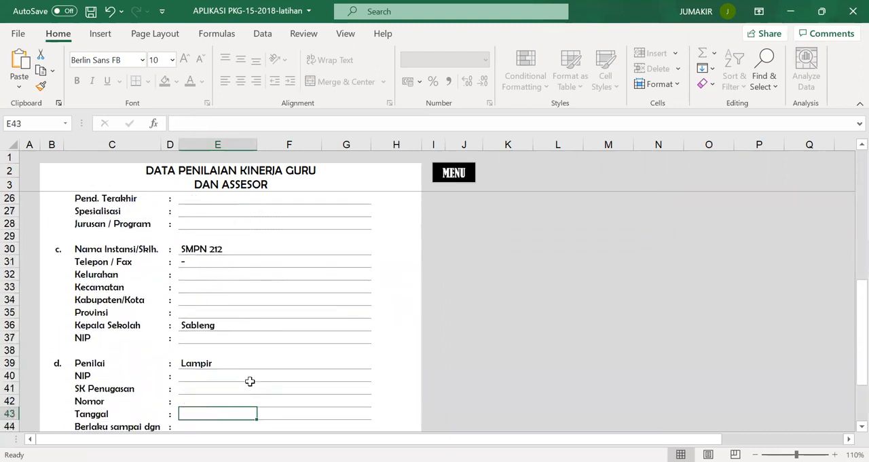
key(Down)
key(Down)
key(Down)
key(Down)
key(Down)
key(Down)
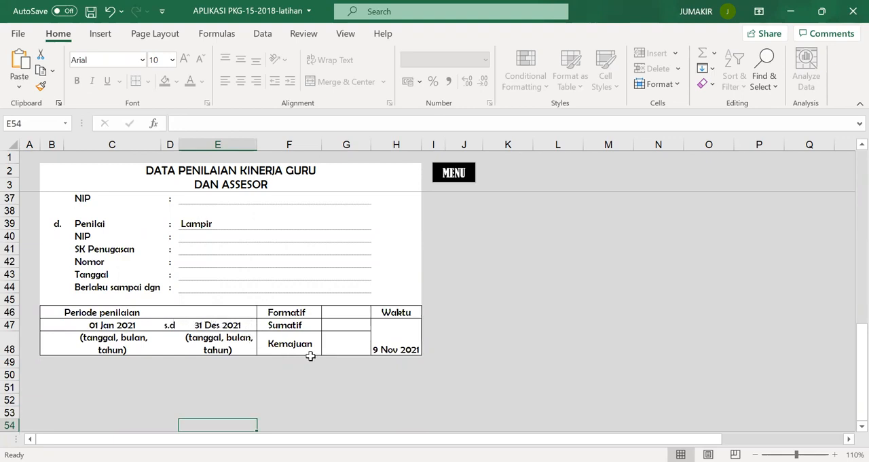
click(400, 337)
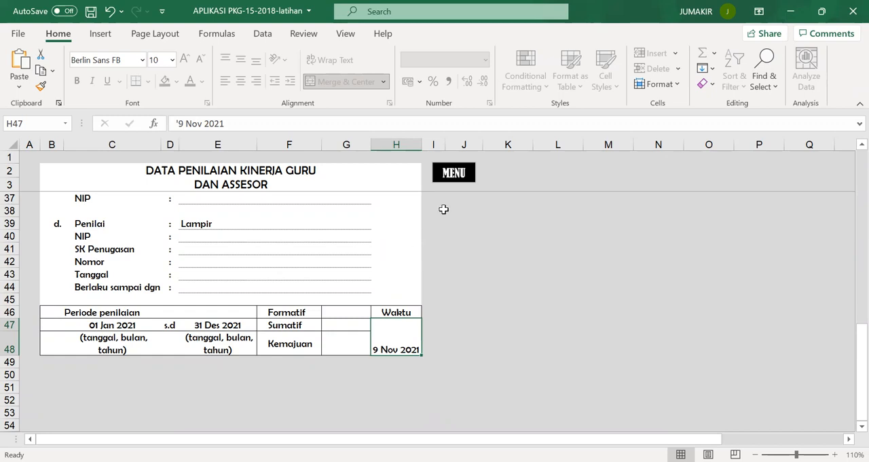
Step: Return to the main menu and open the PNIL. KINERJA GURU assessment sheet to check its score columns
click(454, 173)
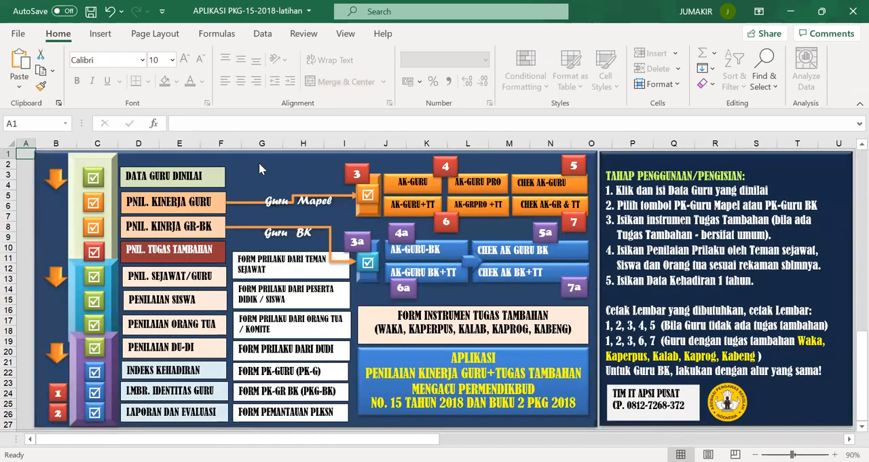
click(165, 211)
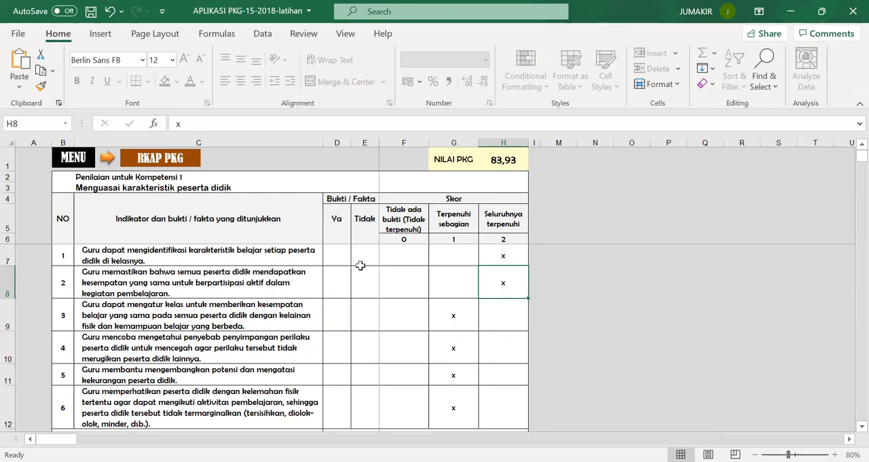
click(403, 288)
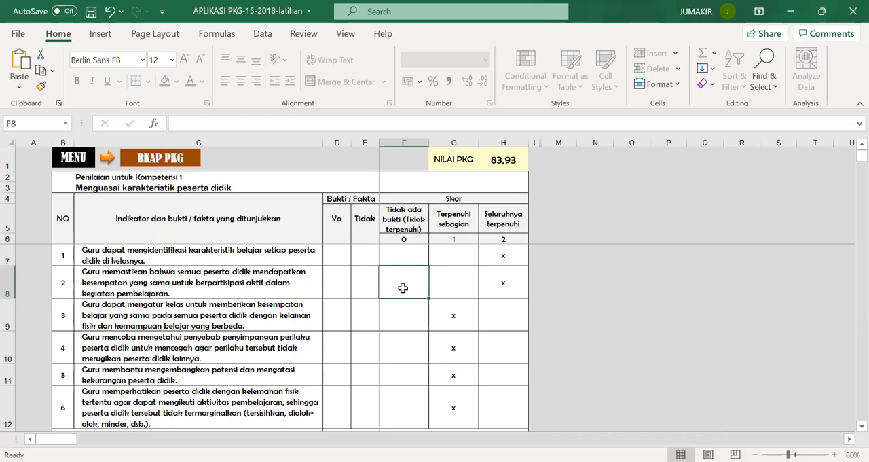
click(457, 257)
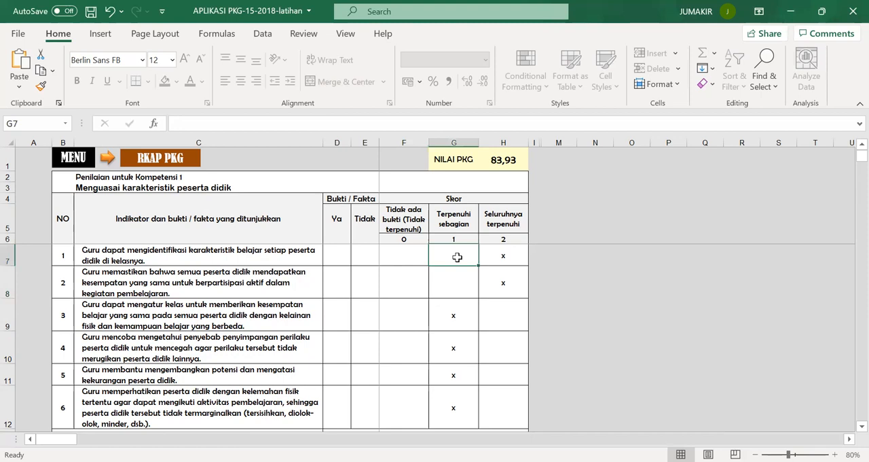
Step: Move the x mark for indicator 1 of Kompetensi 1 from score 2 to score 1 (Terpenuhi sebagian)
click(511, 257)
key(Delete)
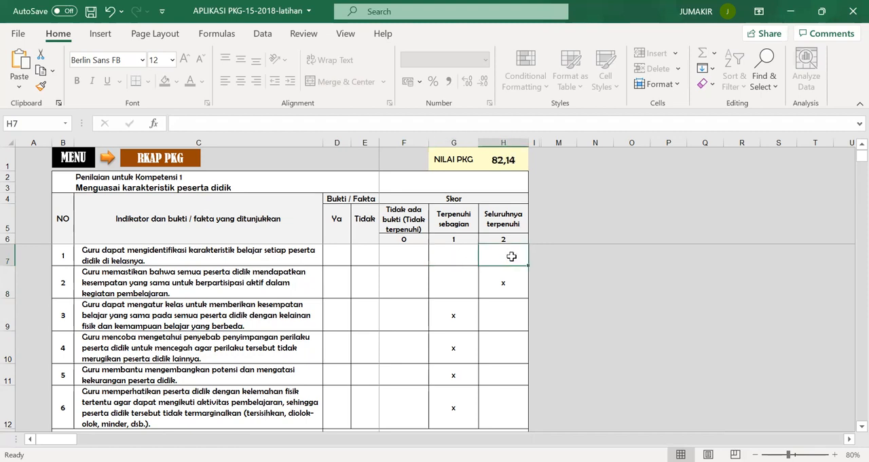
click(459, 257)
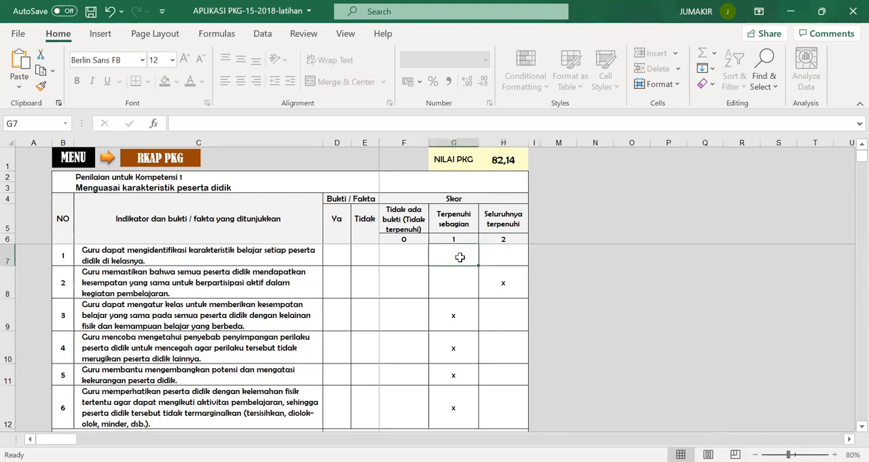
text(x)
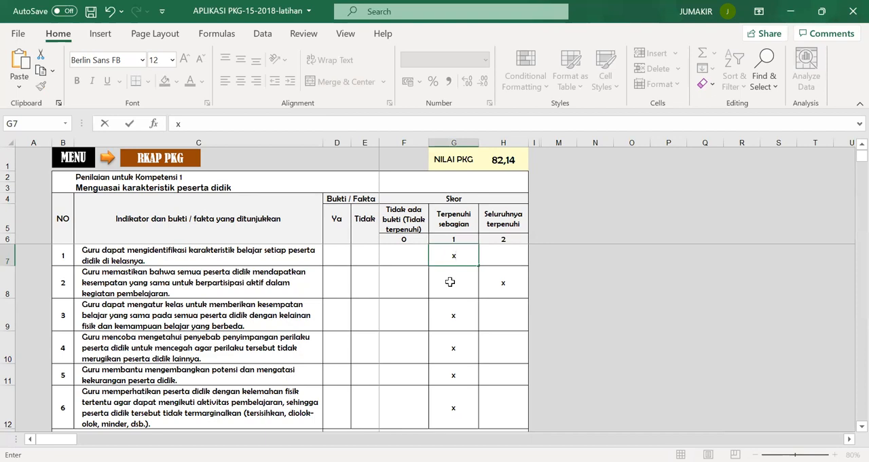
click(450, 281)
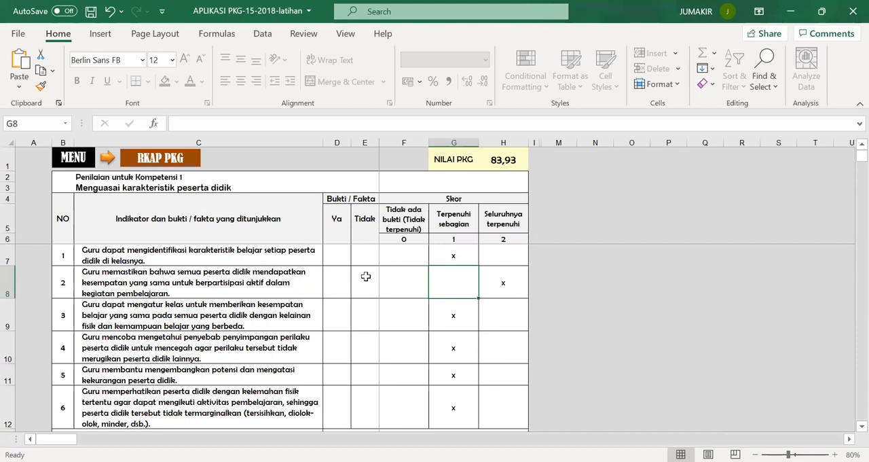
Step: Review the indicators and score marks of the competency tables from Kompetensi 1 down to Kompetensi 7
key(Down)
key(Down)
key(Down)
key(Down)
key(Down)
key(Down)
key(Down)
key(Down)
key(Down)
key(Down)
key(Down)
key(Down)
key(Down)
key(Down)
key(Down)
key(Down)
key(Down)
key(Down)
key(Down)
key(Down)
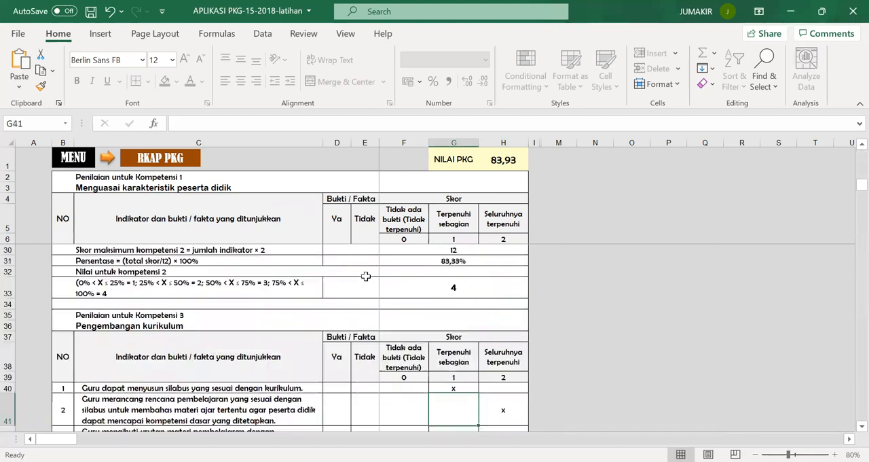
key(Down)
key(Down)
key(Down)
key(Down)
key(Down)
key(Down)
key(Down)
key(Down)
key(Down)
key(Down)
key(Down)
key(Down)
key(Down)
key(Down)
key(Down)
key(Down)
key(Down)
key(Down)
key(Down)
key(Down)
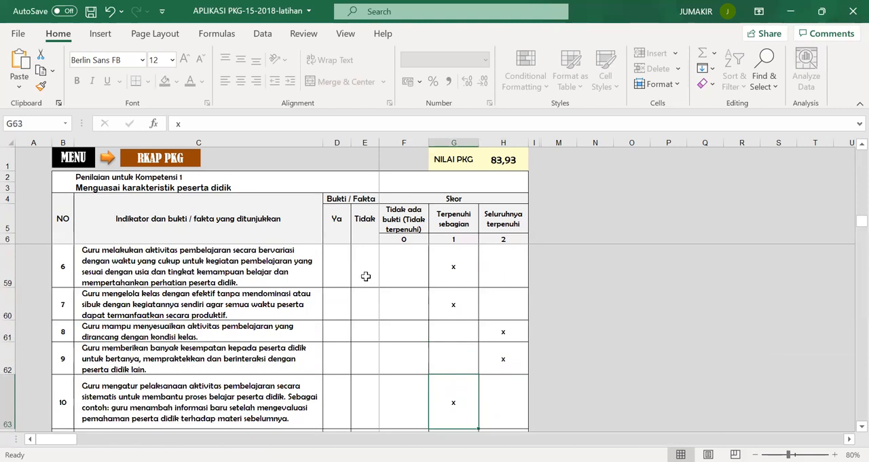
key(Down)
key(Down)
key(Down)
key(Down)
key(Down)
key(Down)
key(Down)
key(Down)
key(Down)
key(Down)
key(Down)
key(Down)
key(Down)
key(Down)
key(Down)
key(Down)
key(Down)
key(Down)
key(Down)
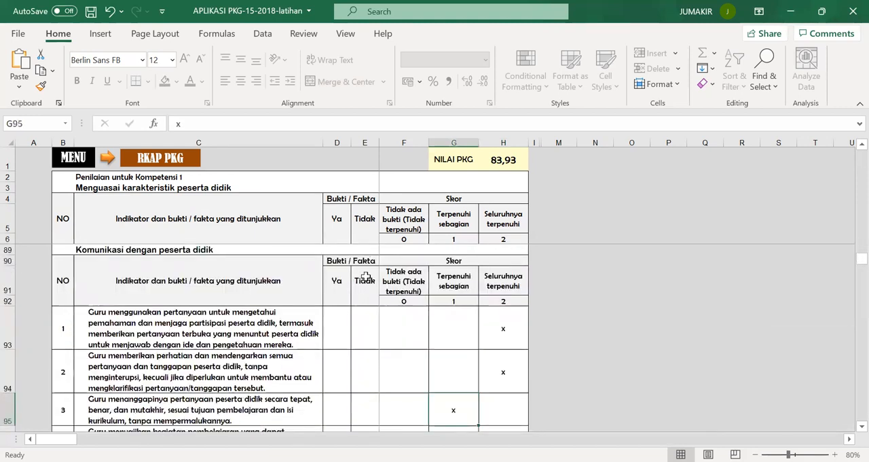
key(Down)
key(Down)
key(Down)
key(Down)
key(Down)
key(Down)
key(Down)
key(Down)
key(Down)
key(Down)
key(Down)
key(Down)
key(Down)
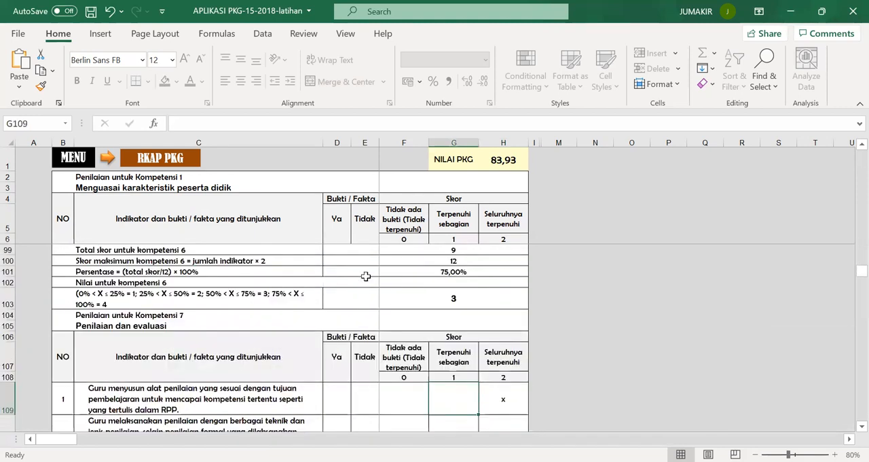
key(Down)
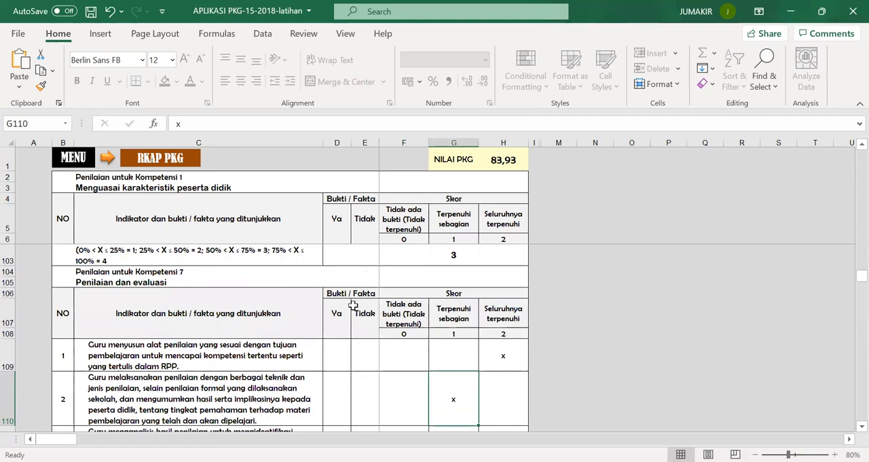
Step: Return to the main menu and open the PNIL. TUGAS TAMBAHAN instrument at its first item
click(73, 158)
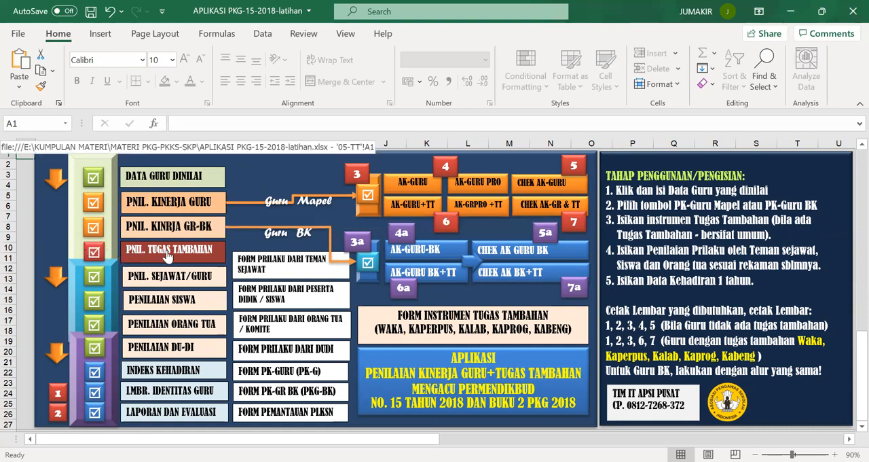
click(188, 255)
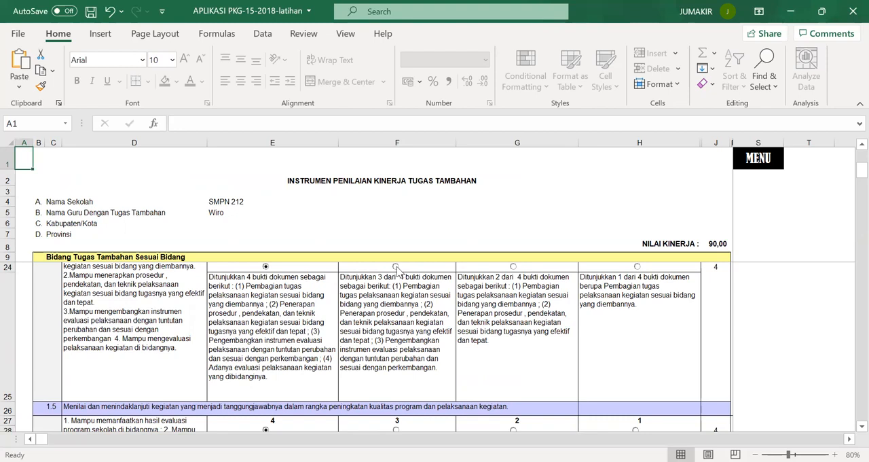
drag(858, 171, 851, 143)
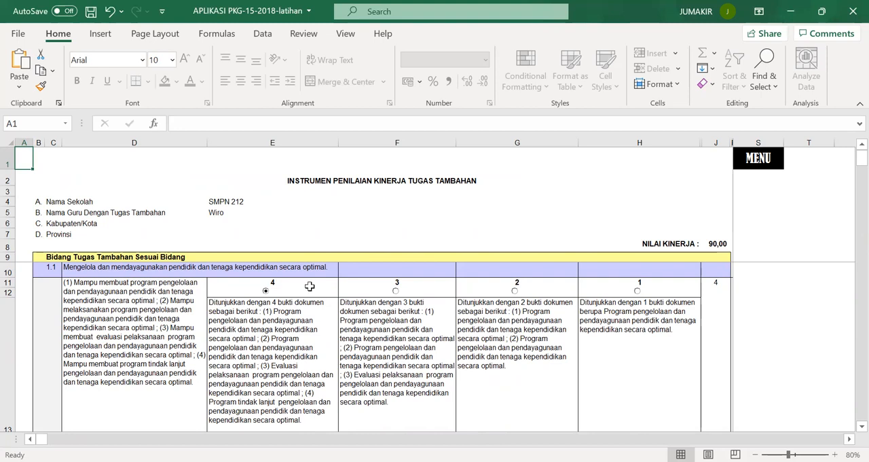
Step: Rate item 1.1 of the additional duty instrument with score 3 and go back to the main menu
click(396, 291)
drag(847, 161, 848, 170)
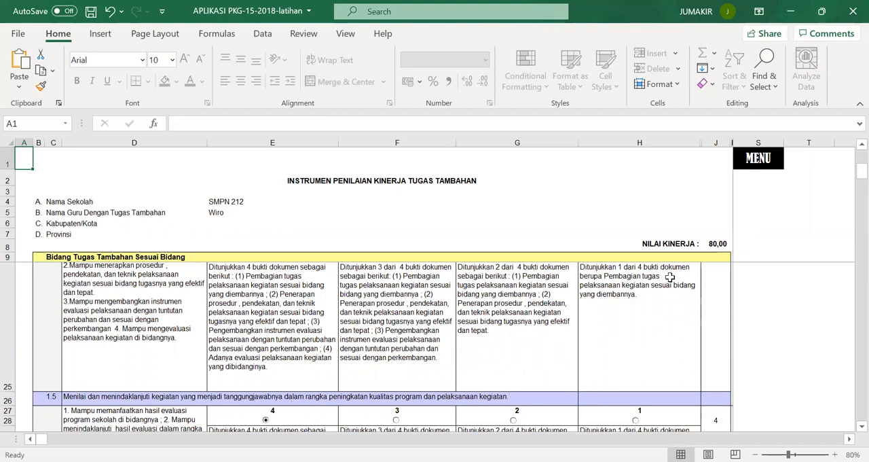
click(755, 168)
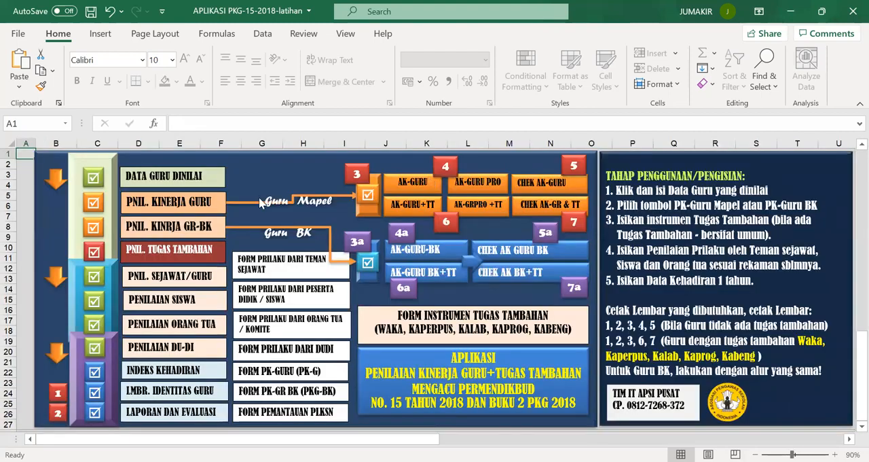
Step: Open the PNIL. SEJAWAT/GURU peer assessment form and number its first Penilai 1
click(174, 279)
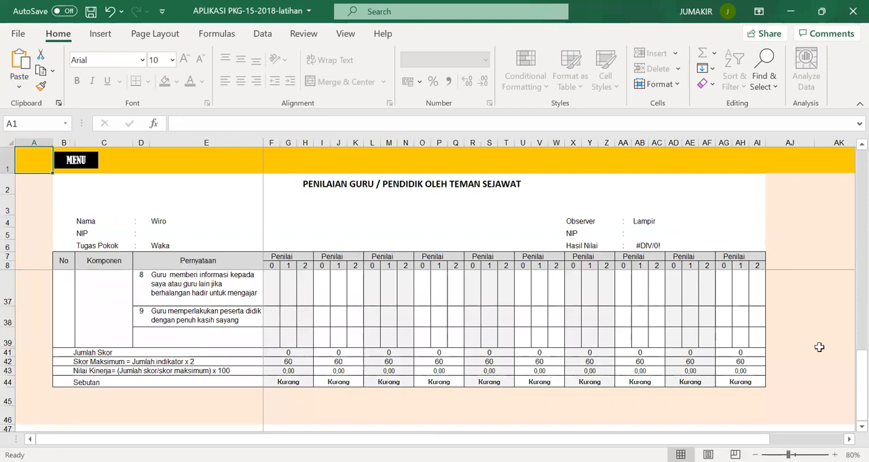
drag(861, 371, 860, 190)
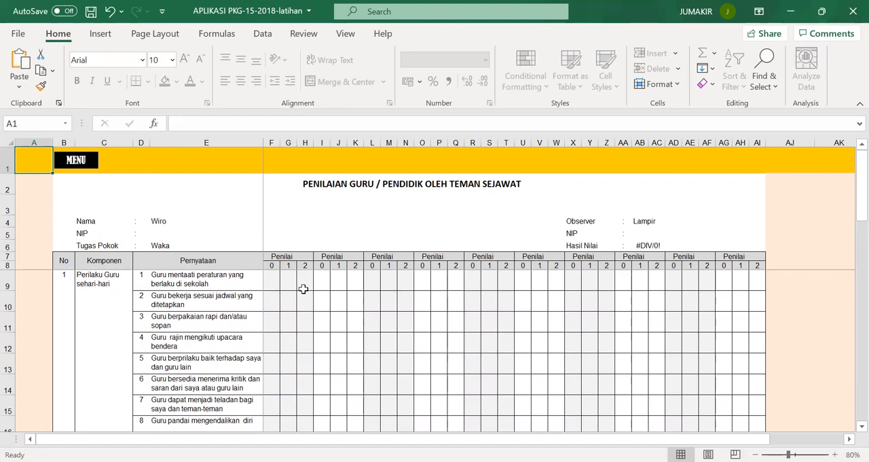
click(307, 255)
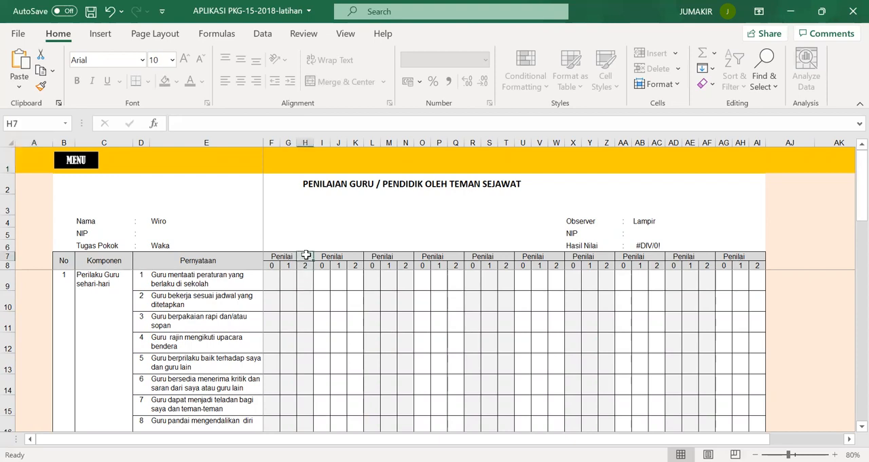
text(1)
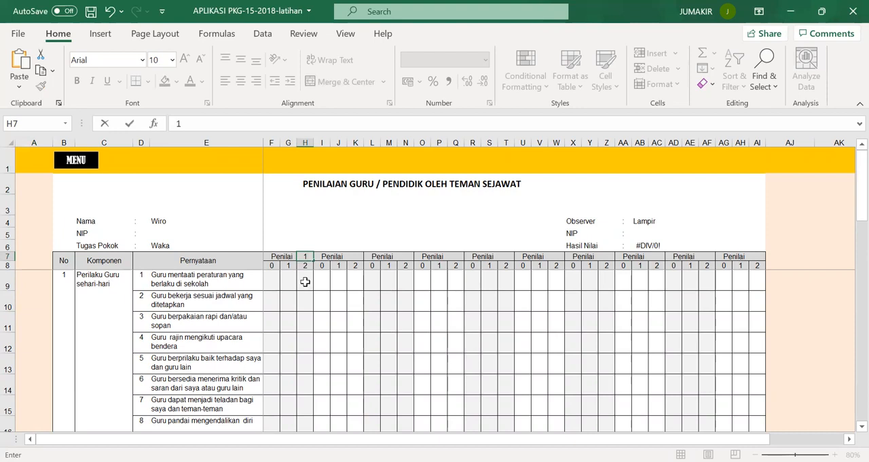
Step: Mark score 2 with an x for Penilai 1 on every indicator of Perilaku Guru sehari-hari and Hubungan Guru dengan Teman Sejawat
click(304, 281)
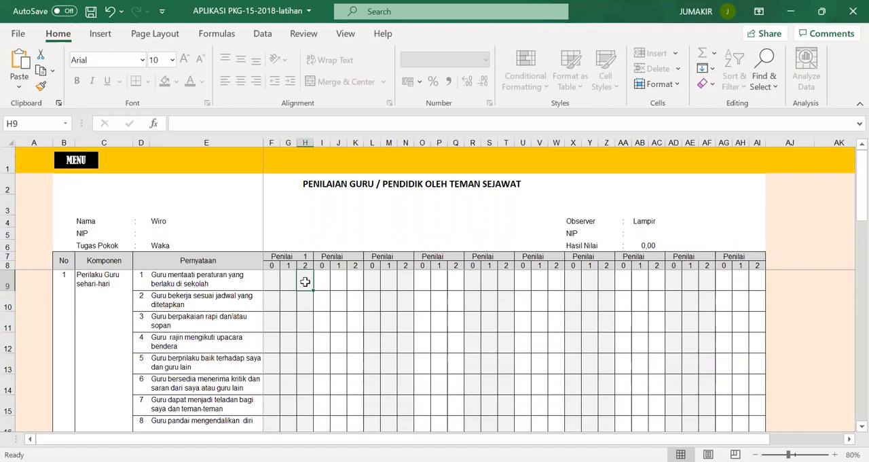
text(x)
key(Return)
text(x)
key(Return)
text(x x x x x x x x x x x)
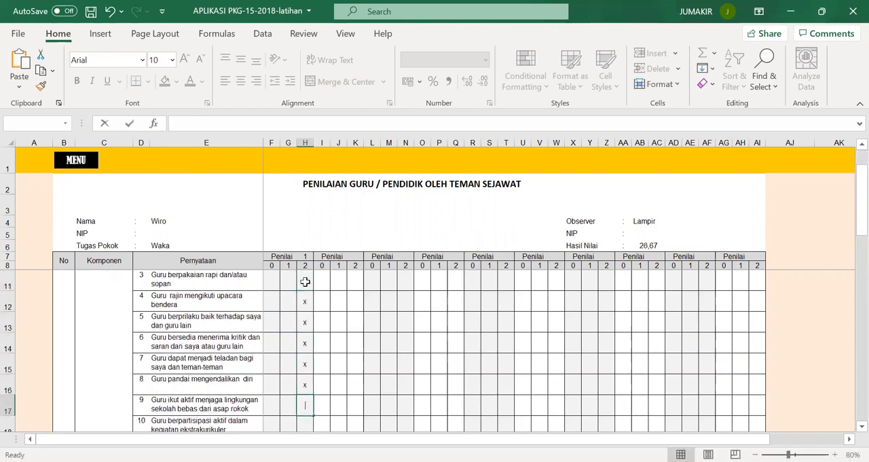
text( x)
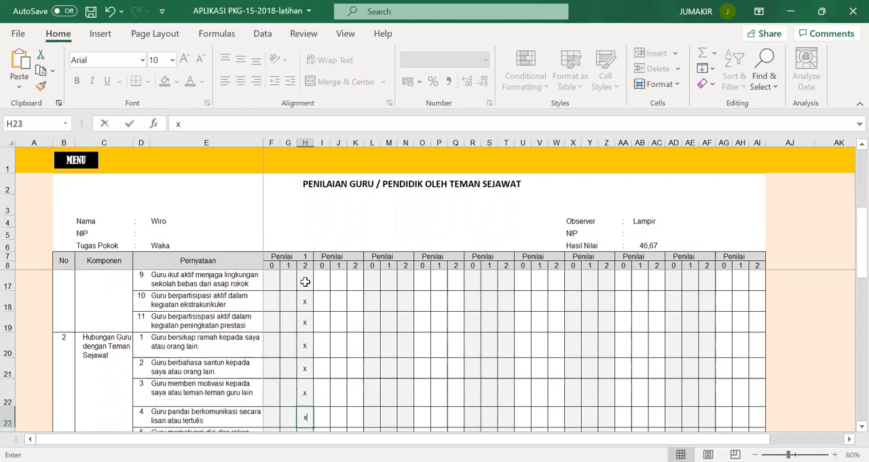
text( x x x x x xx x)
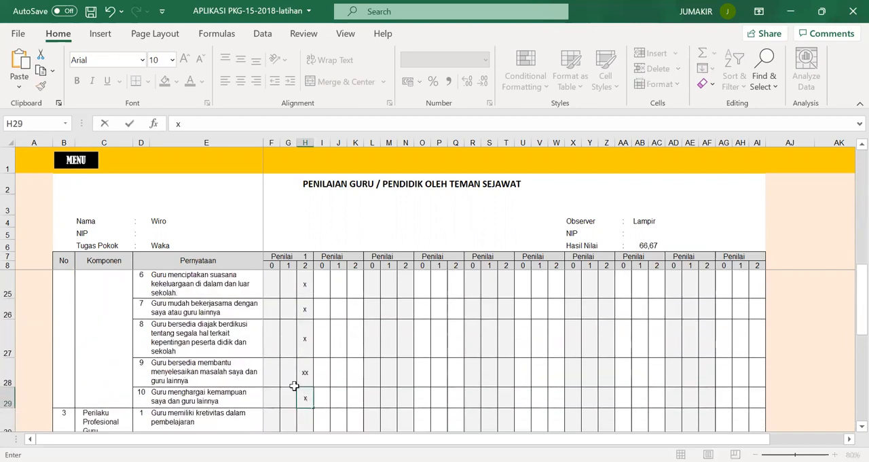
Step: Replace the doubled mark on indicator 9 of Hubungan Guru dengan Teman Sejawat with a single x
click(308, 373)
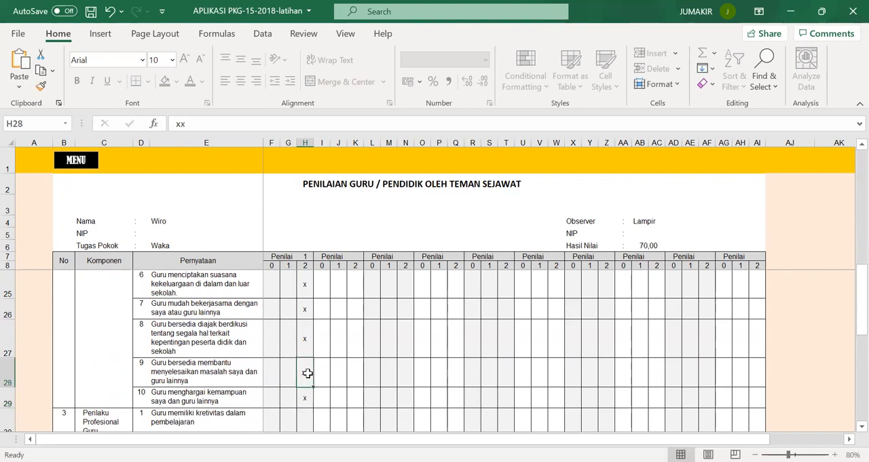
text(x)
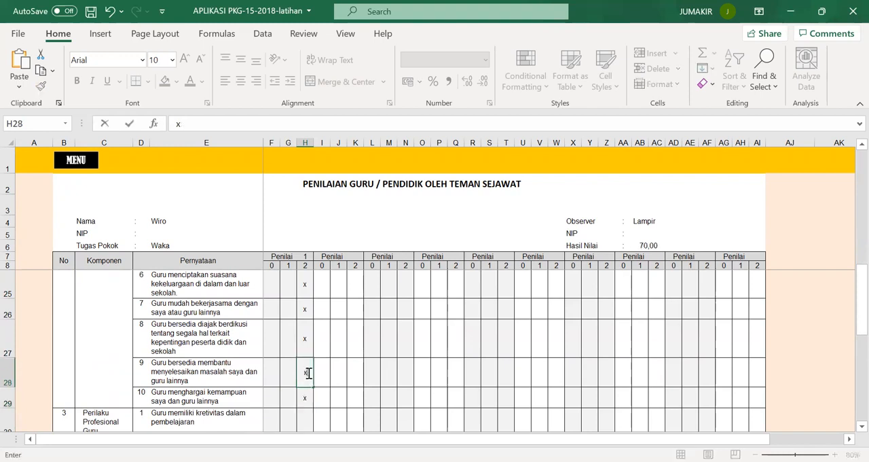
key(Return)
key(Return)
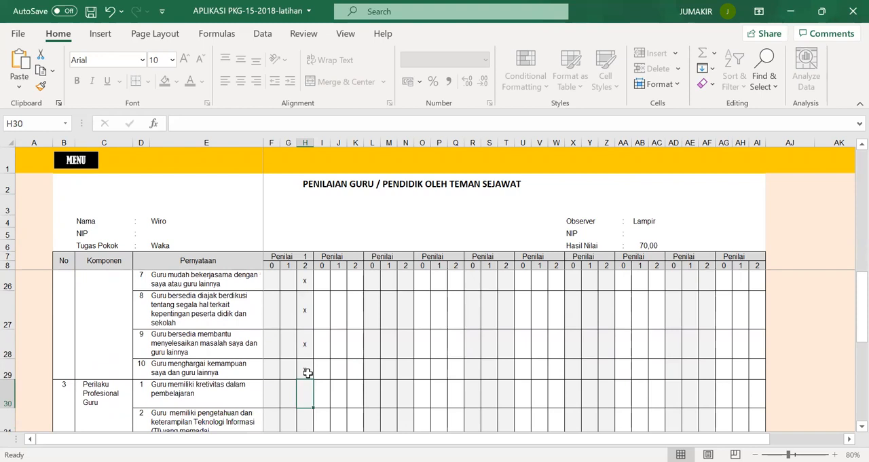
Step: Mark score 1 with an x for Penilai 1 on all nine indicators of Perilaku Profesional Guru
key(Left)
text(x)
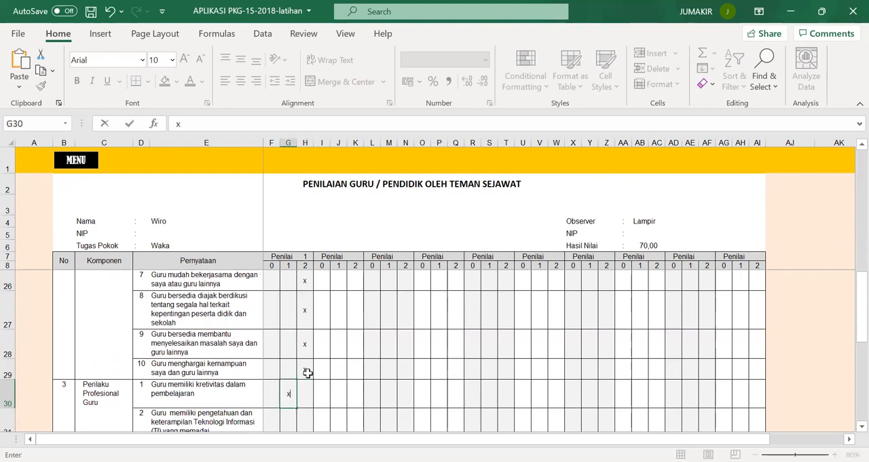
key(Return)
text(x)
key(Return)
text(x)
key(Return)
text(x)
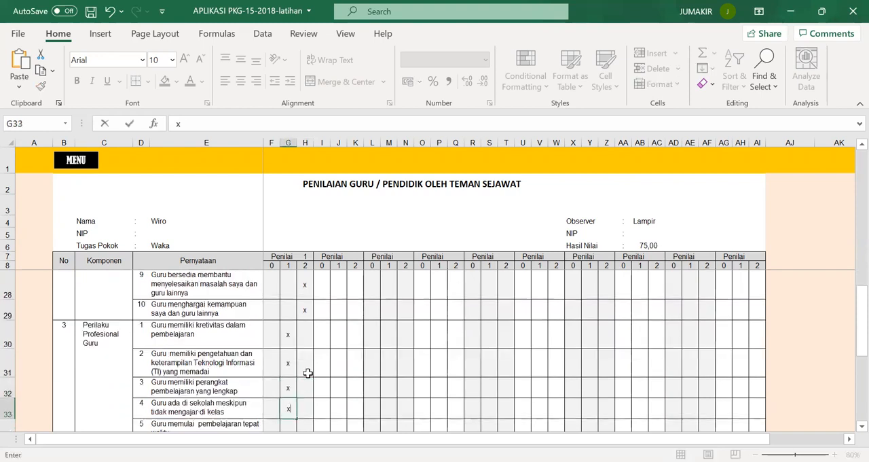
key(Return)
text(x)
key(Return)
text(x)
key(Return)
text(x)
key(Return)
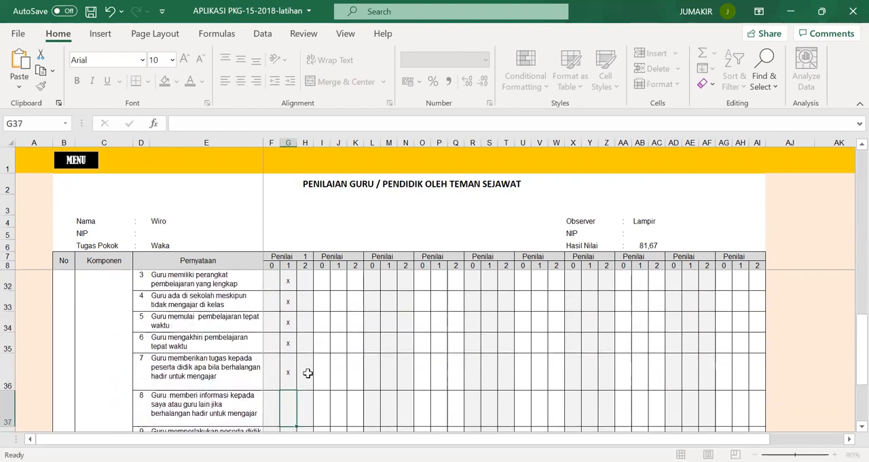
text(x)
key(Return)
text(x)
key(Return)
text(x)
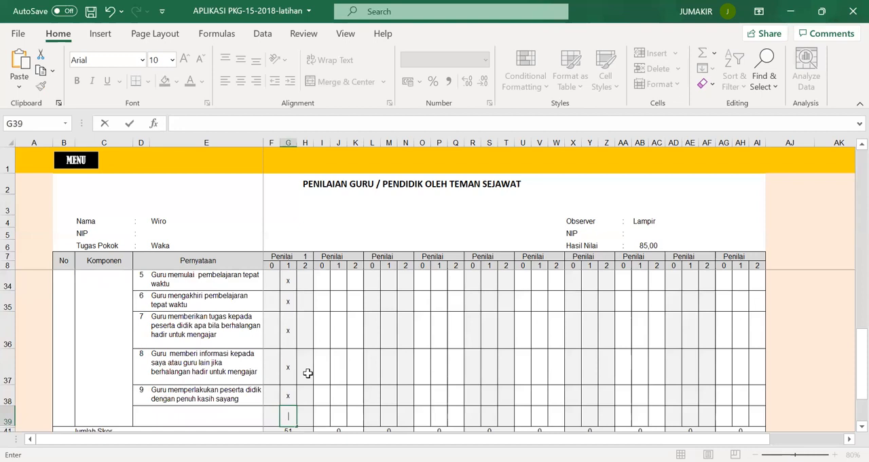
key(Return)
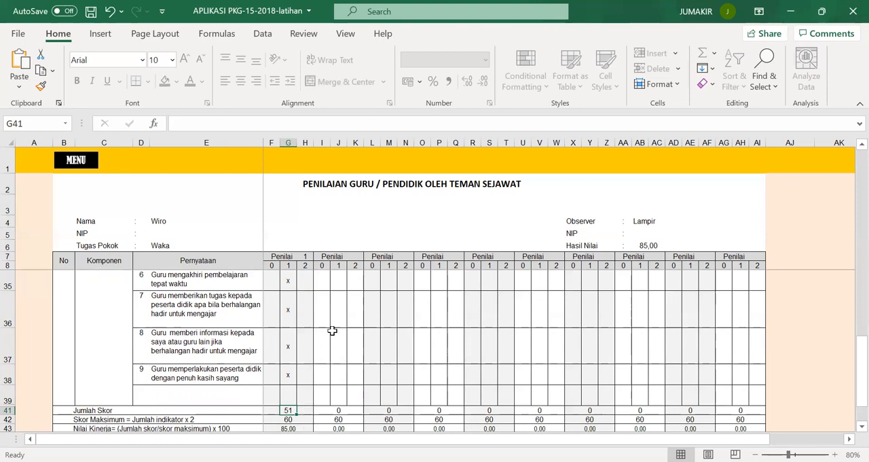
Step: Return to the main menu and open the PENILAIAN SISWA form
click(354, 257)
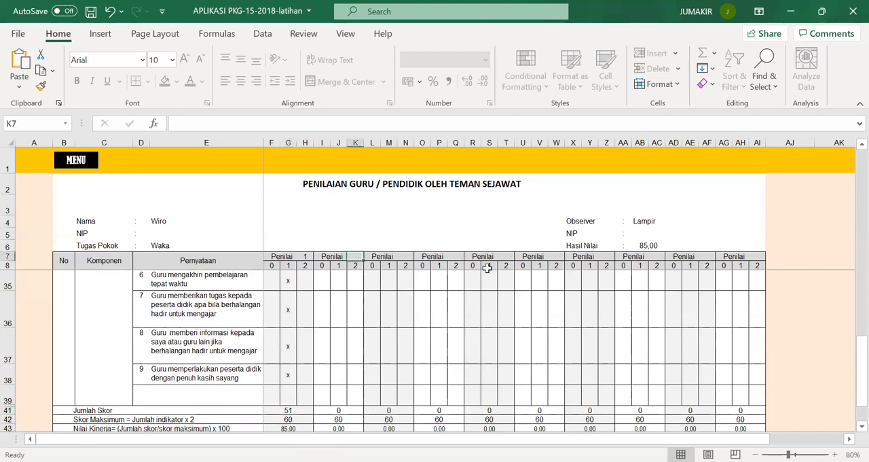
drag(851, 367, 851, 175)
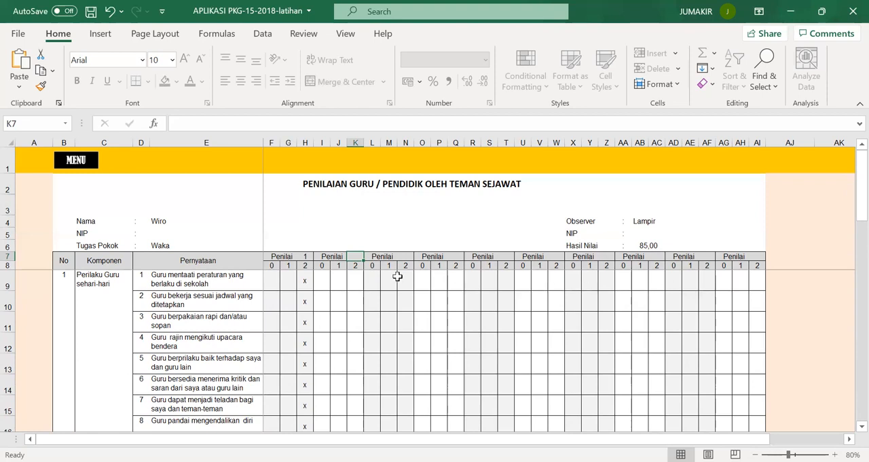
click(76, 161)
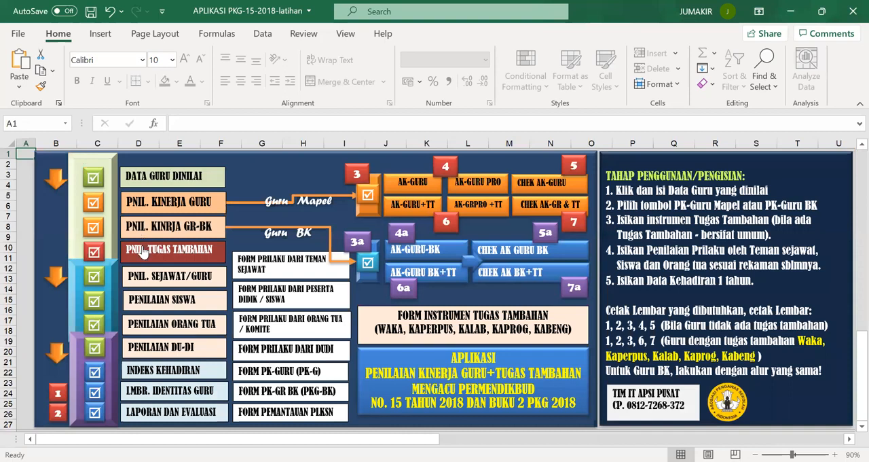
click(153, 298)
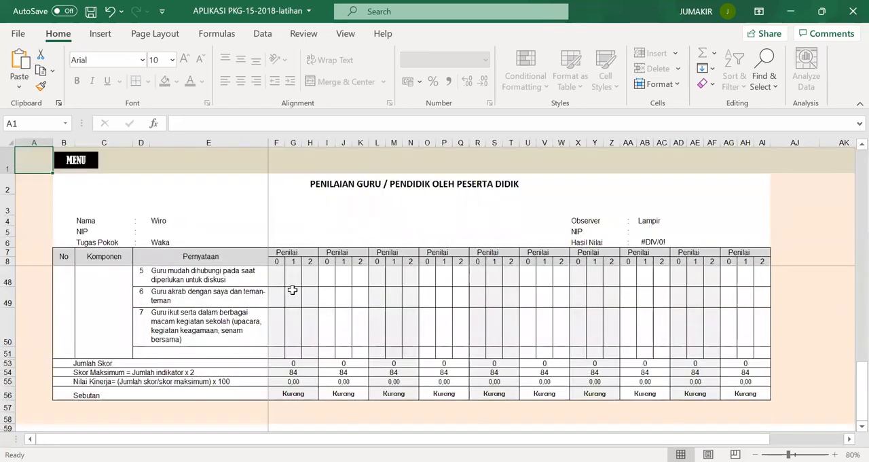
Step: Number the first Penilai of the student assessment form 1
drag(849, 387, 849, 151)
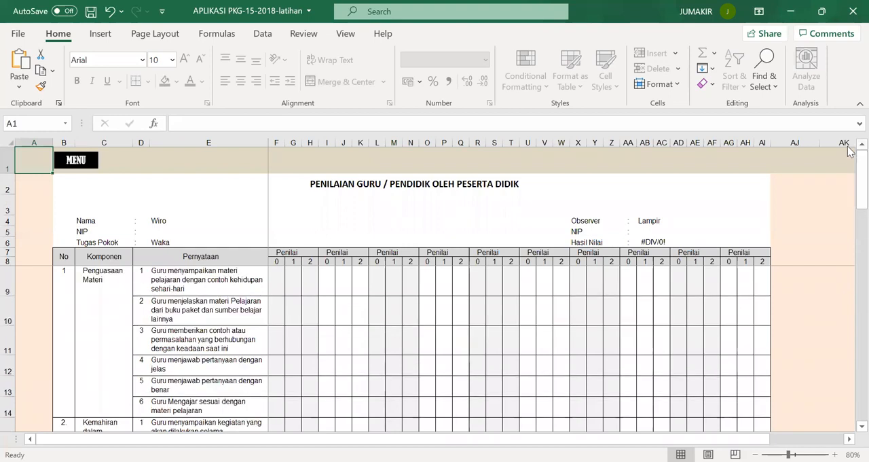
click(312, 252)
text(1)
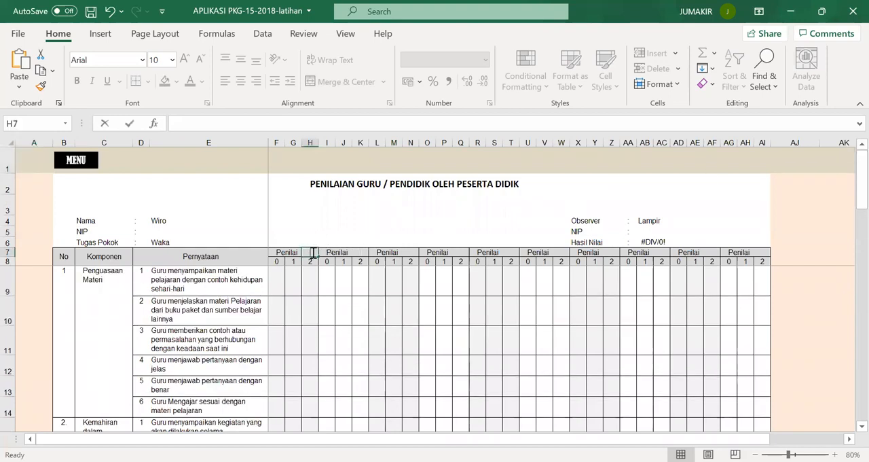
Step: Mark score 2 for Penilai 1 on all Penguasaan Materi indicators and on indicators 1 to 5 of component 2
click(309, 286)
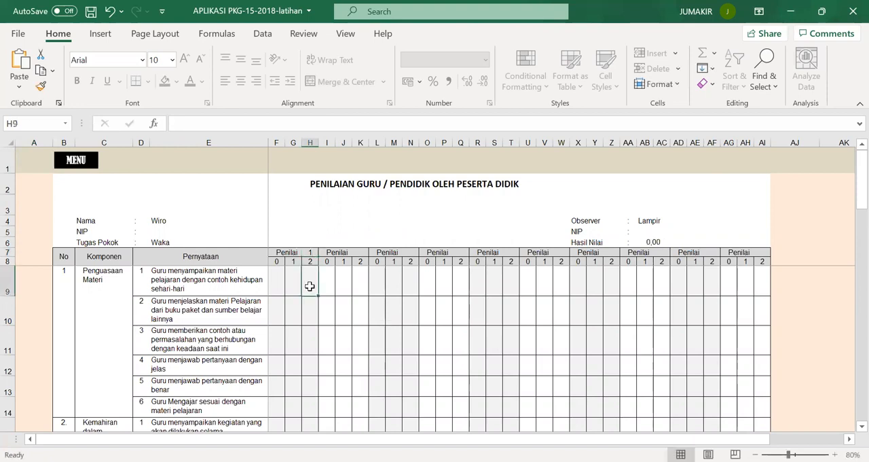
text(x)
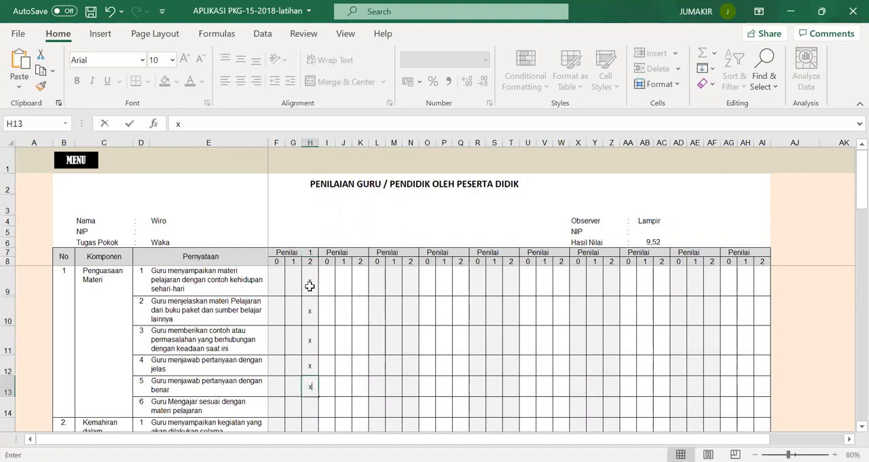
text( x x x x x x x x x xx)
key(ctrl+Return)
key(Return)
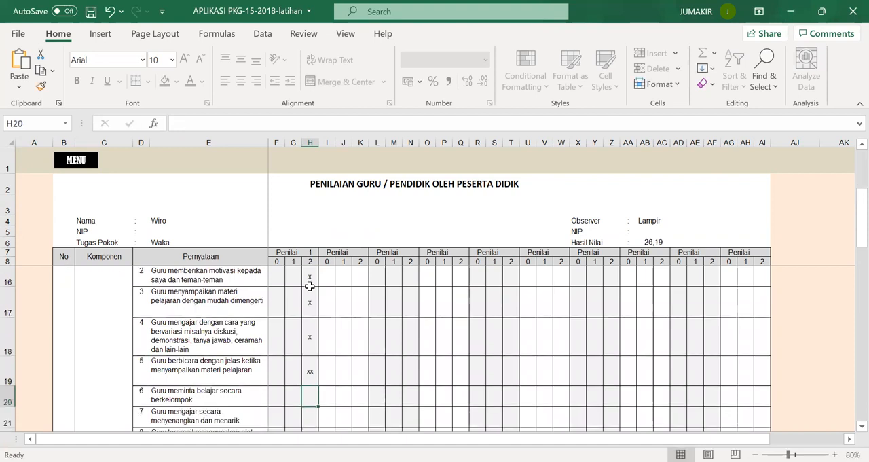
Step: Replace the doubled mark on indicator 5 of component 2 with a single x and mark score 2 on indicators 6 to 9
click(313, 373)
text(x)
key(Return)
text(x)
key(Return)
text(x)
key(Return)
text(xx)
key(Return)
text(x)
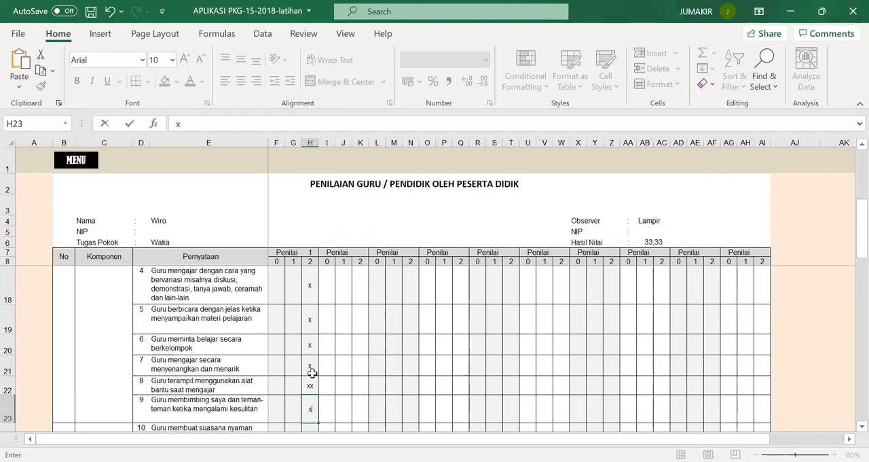
key(Return)
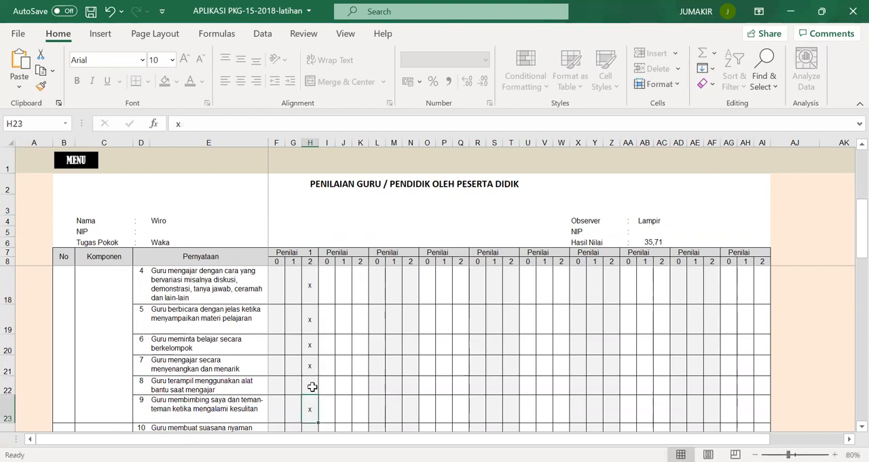
Step: Correct indicator 8 of component 2 to a single x and mark score 2 on its indicators from 10 to the last
text(x)
key(Return)
text(x)
key(Return)
text(x)
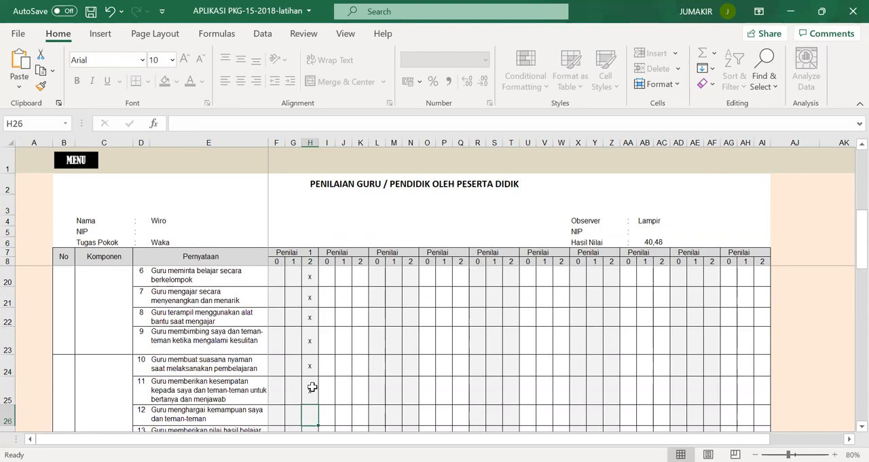
key(Return)
text(x)
key(Return)
text(x)
key(Return)
Step: Mark score 2 with an x for Penilai 1 on every indicator of Perilaku Guru sehari-hari in the student assessment
text(x)
key(Return)
text(x)
key(Return)
text(x)
key(Return)
text(x)
key(Return)
text(x)
key(Return)
text(x)
key(Return)
text(x)
key(Return)
text(x)
key(Return)
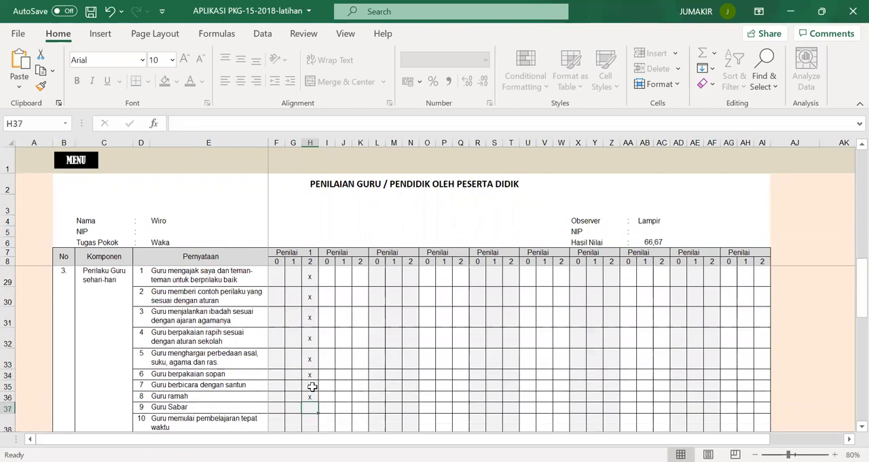
text(x)
key(Return)
text(x)
key(Return)
text(x)
key(Return)
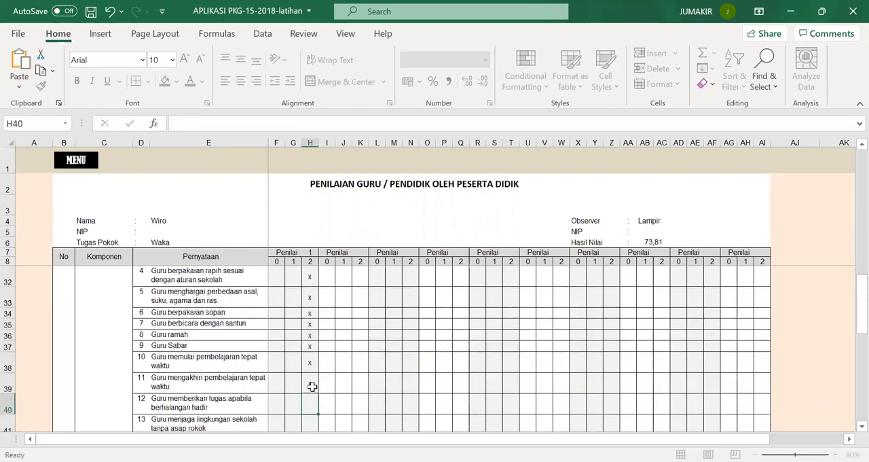
key(Return)
text(x)
key(Return)
text(x)
key(Return)
Step: Mark score 2 with an x for Penilai 1 on the seven indicators of the last component, leaving the empty row below blank
key(Return)
text(x)
key(Return)
text(x)
key(Return)
text(x)
key(Return)
text(x)
key(Return)
text(x)
key(Return)
text(x)
key(Return)
text(x)
key(Return)
text(x)
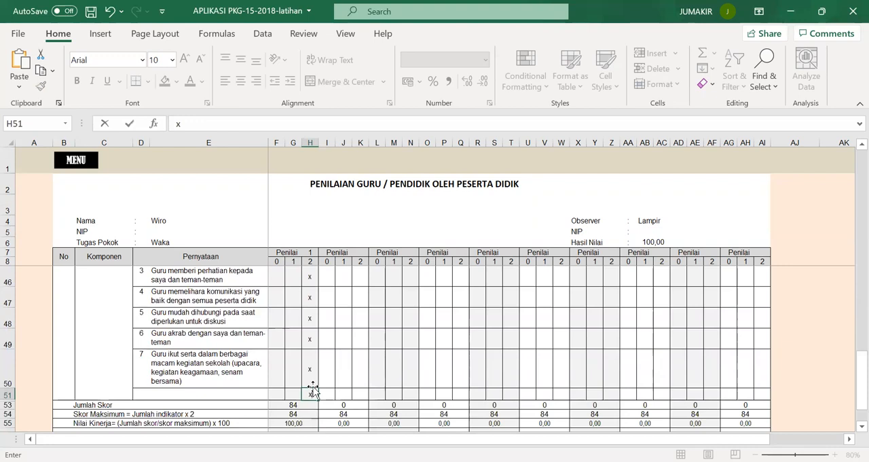
click(272, 362)
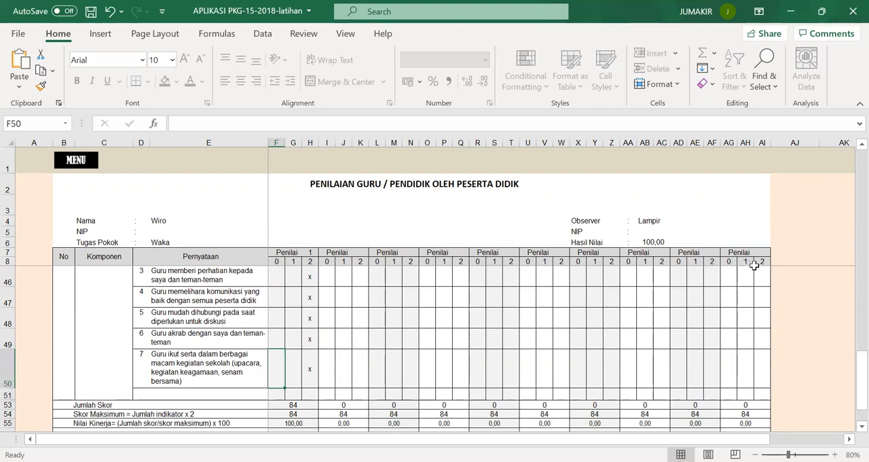
Step: Return to the main menu, open the PENILAIAN ORANG TUA form and number its first Penilai 1
click(83, 165)
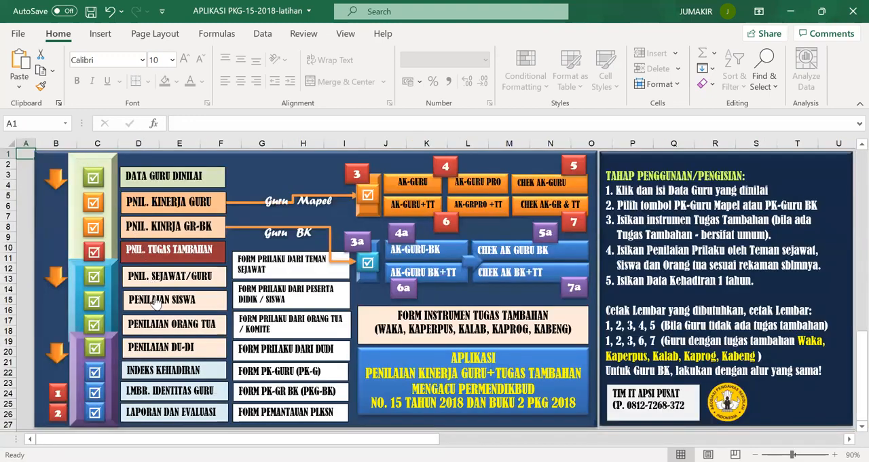
click(165, 324)
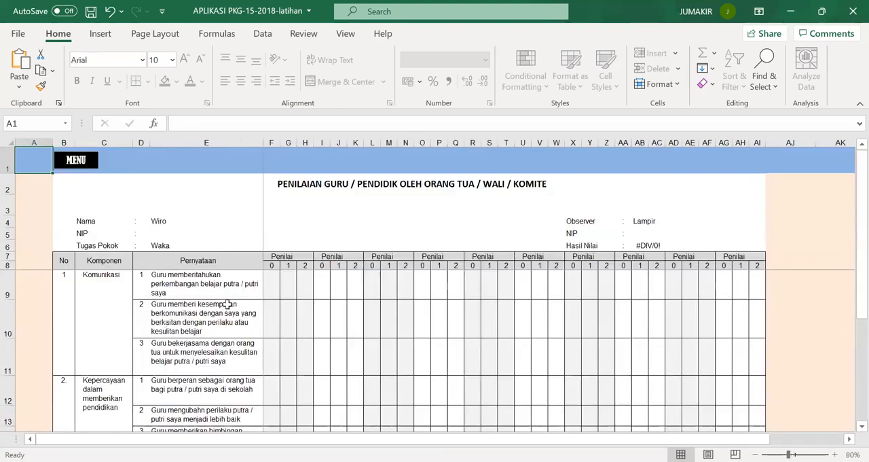
click(303, 257)
text(1)
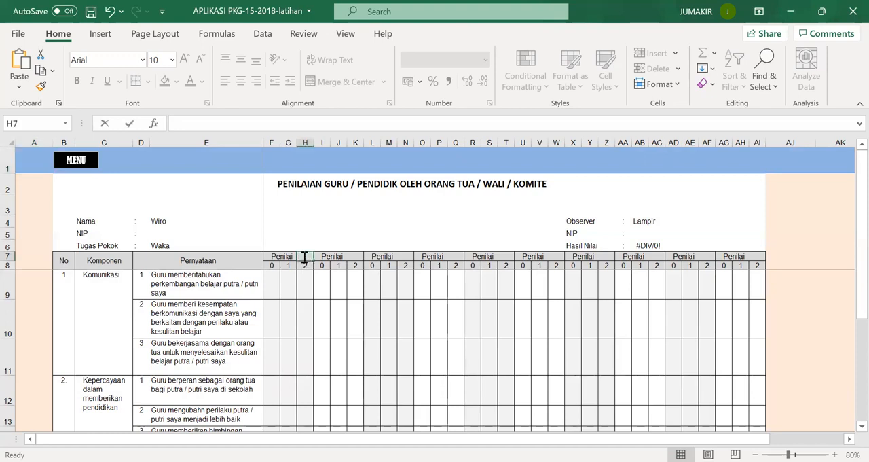
Step: For Penilai 1, mark score 1 with an x on Komunikasi indicators 1 and 2, and score 2 on every remaining indicator of both components
click(292, 281)
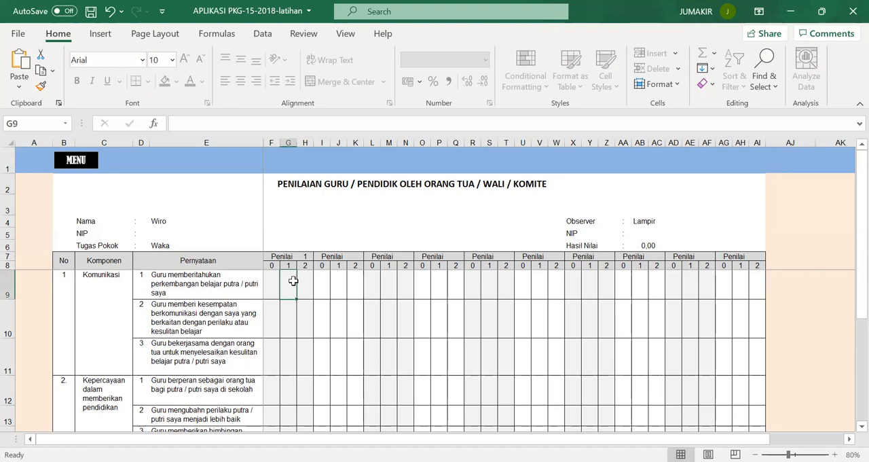
text(x)
key(Return)
text(x)
key(ctrl+Return)
key(Right)
key(Down)
text(x)
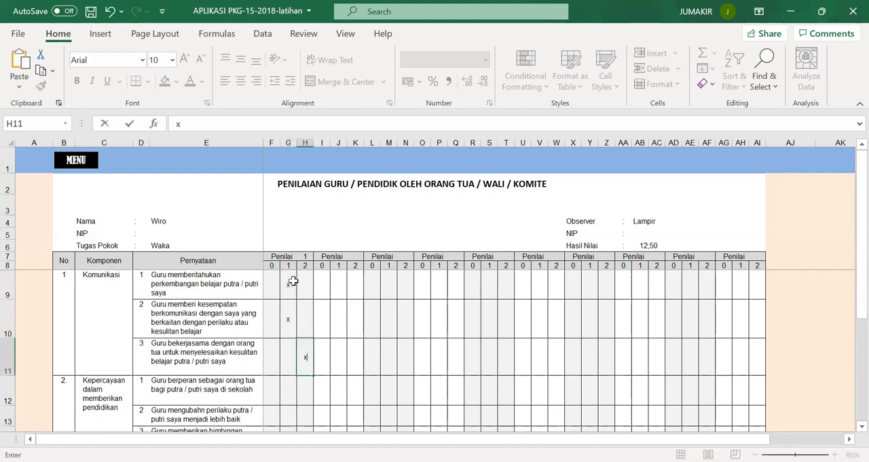
key(Return)
text(x)
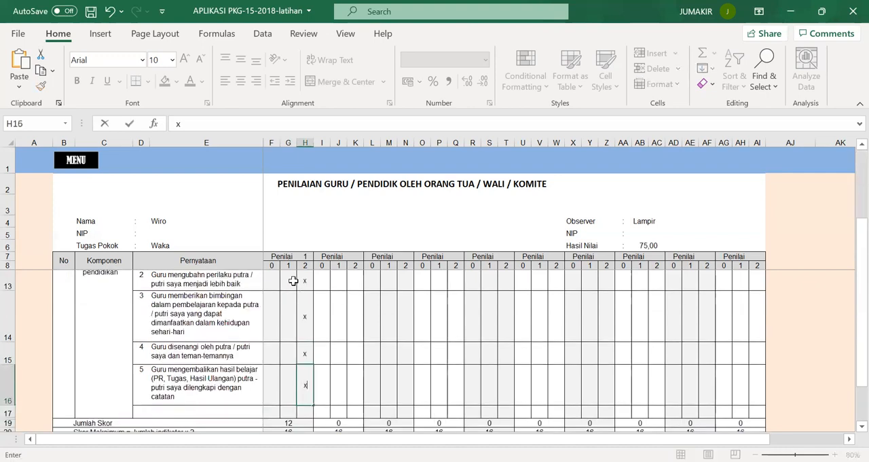
text( x x x x x)
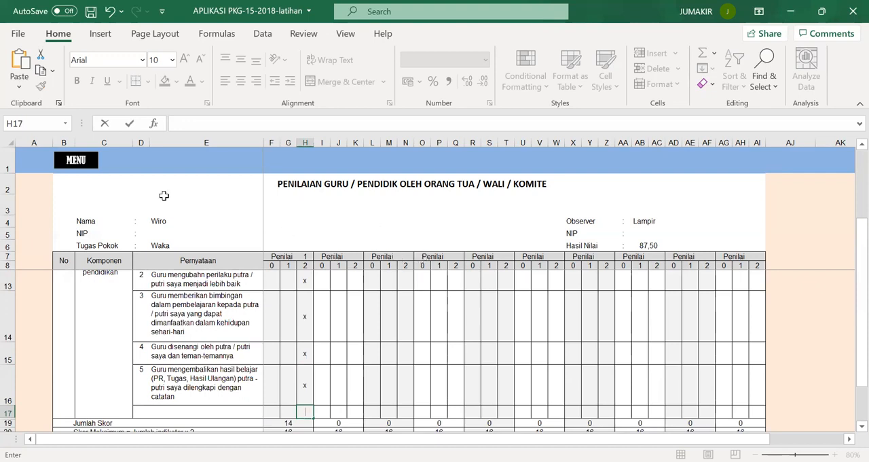
Step: Return to the main menu, open INDEKS KEHADIRAN and set the Tanpa Keterangan days for Februari to 1
click(81, 163)
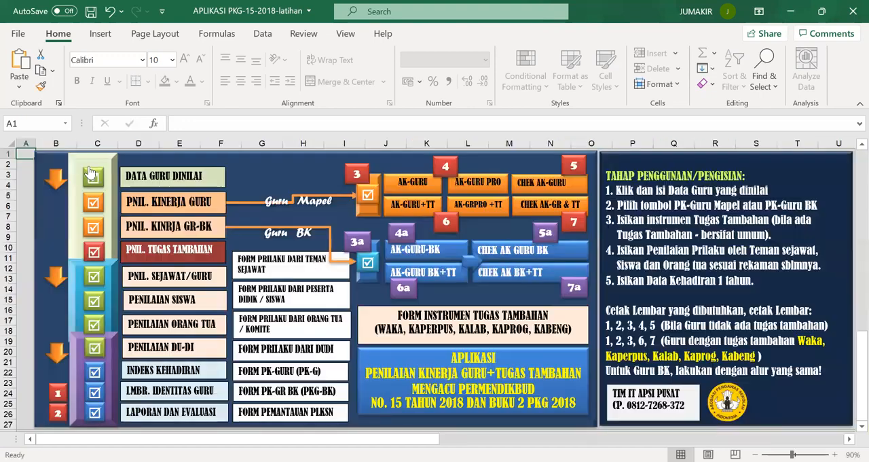
click(156, 373)
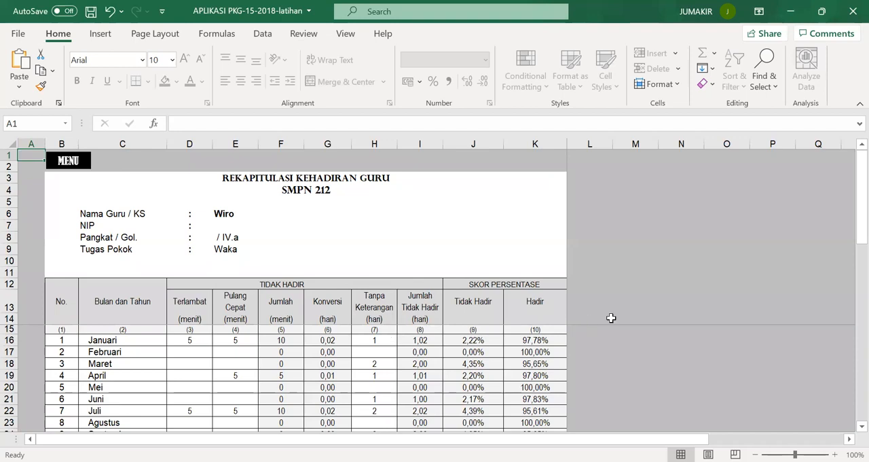
click(376, 352)
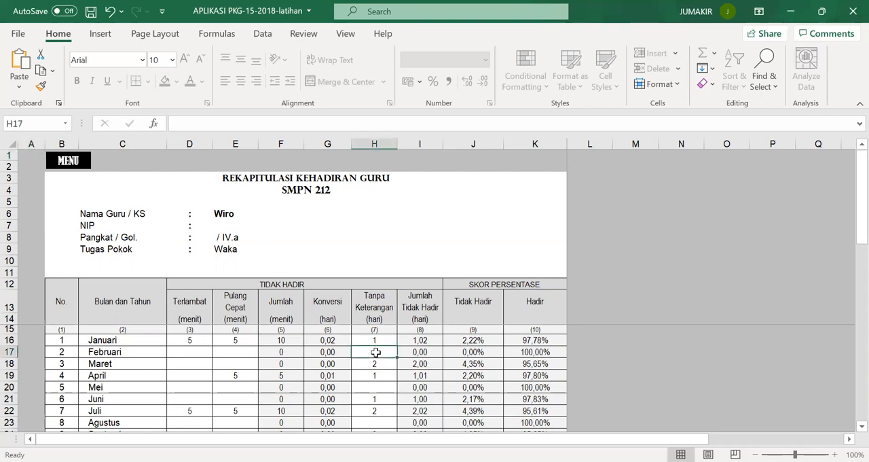
text(1)
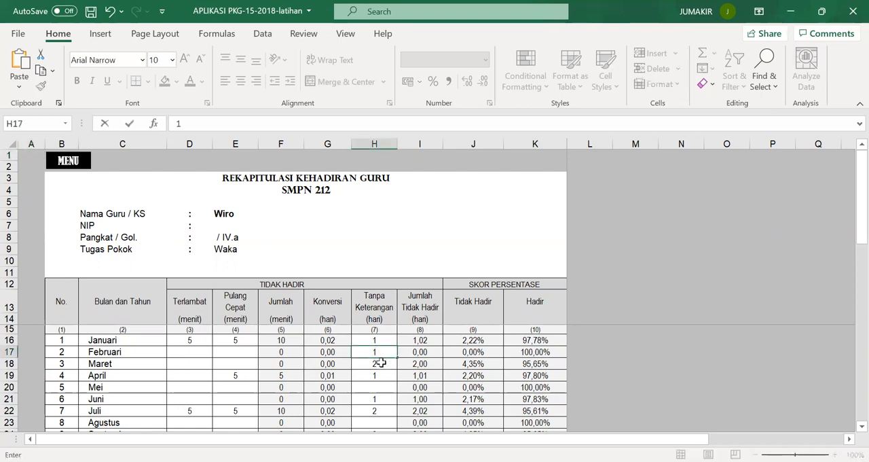
key(Return)
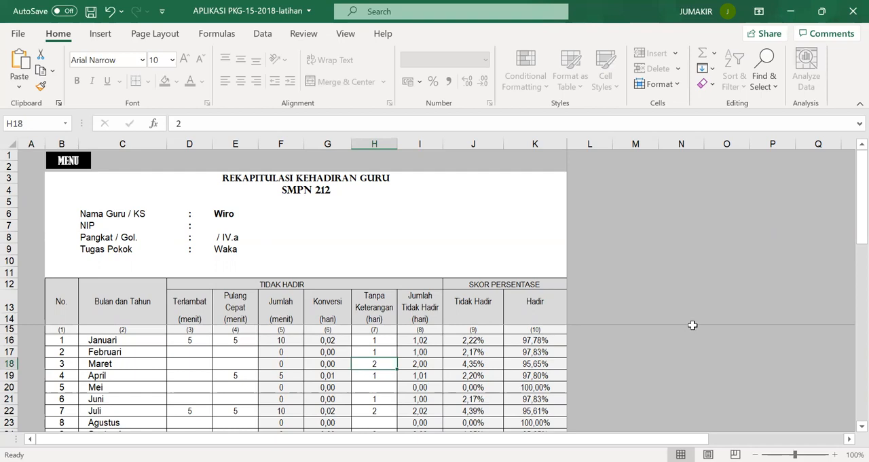
drag(851, 232, 850, 114)
Step: From the main menu, review print sheets 1 and 2, the teacher identity format and LAPORAN DAN EVALUASI, down to their signature blocks
click(73, 163)
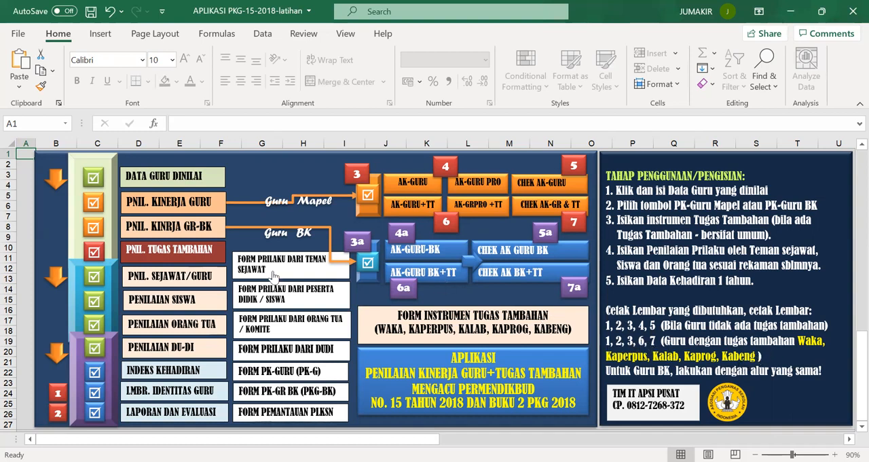
click(61, 392)
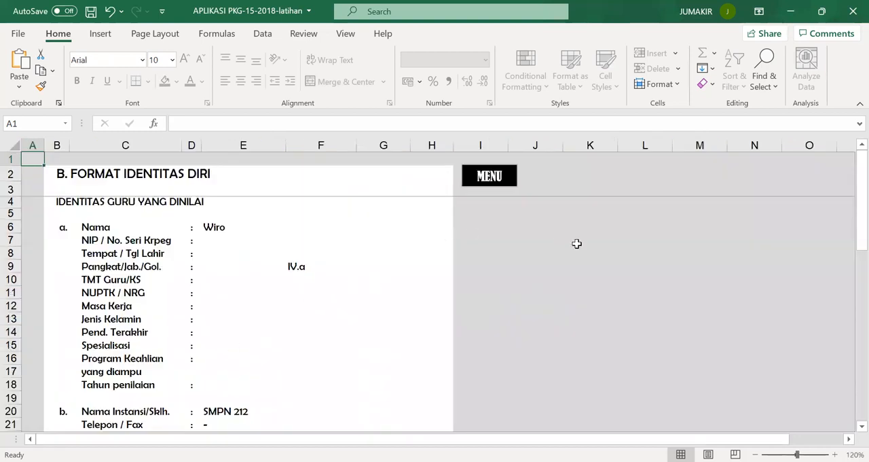
drag(858, 219, 848, 366)
click(475, 178)
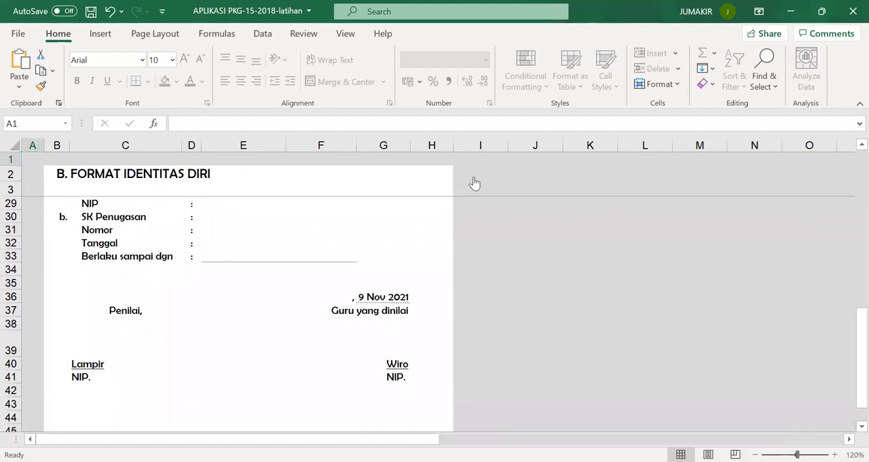
click(59, 416)
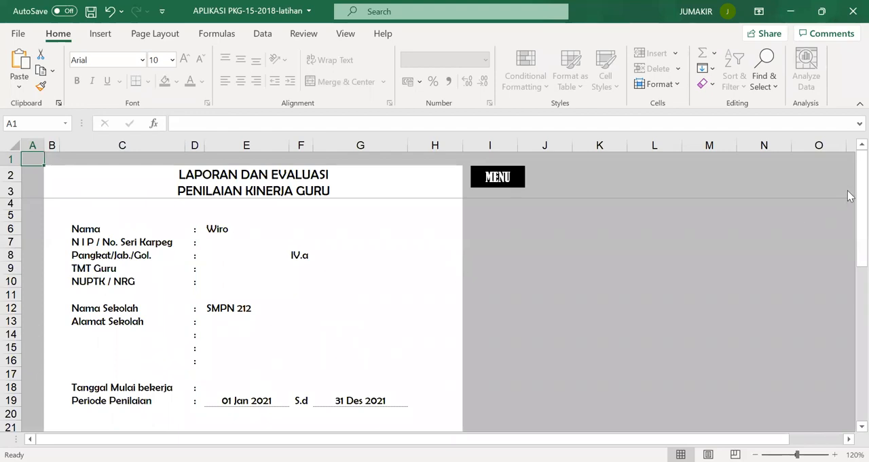
drag(851, 247, 851, 339)
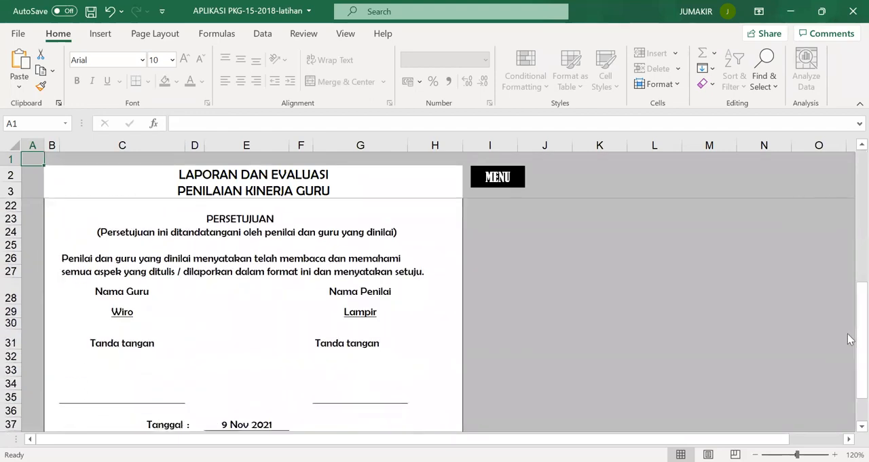
click(508, 189)
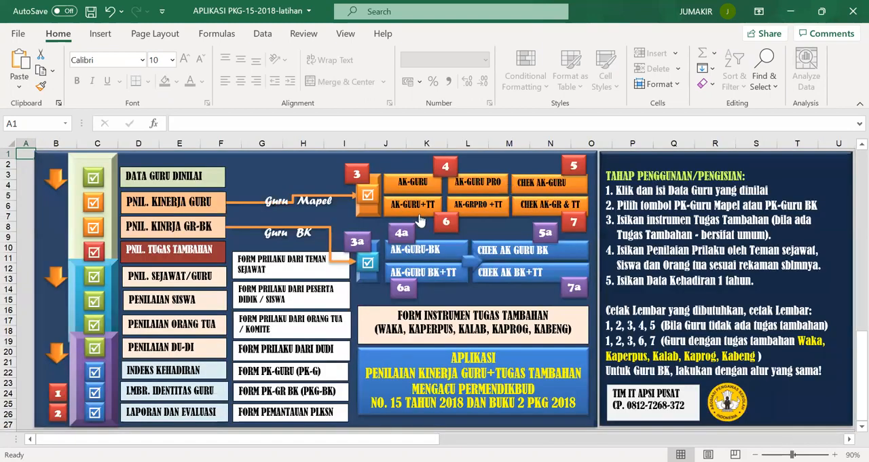
Step: Review print sheet 3 with the teacher's competency score recap and print sheet 6 with the PK Guru credit calculation
click(358, 178)
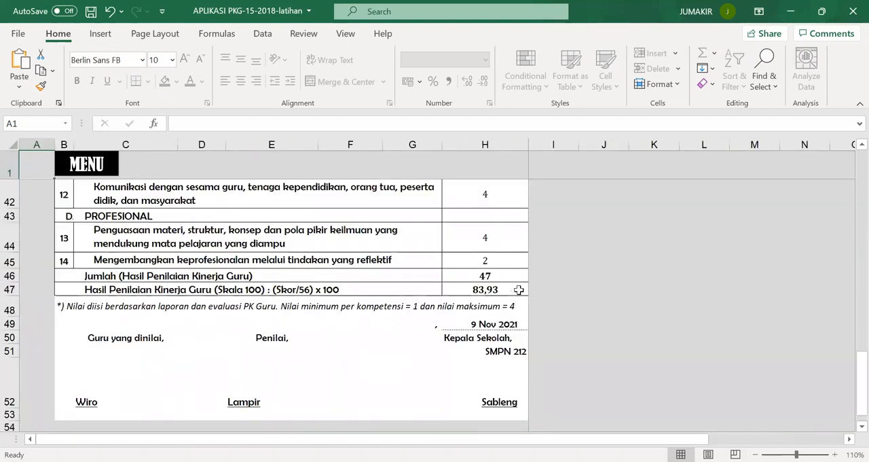
drag(851, 384, 848, 162)
drag(849, 190, 849, 413)
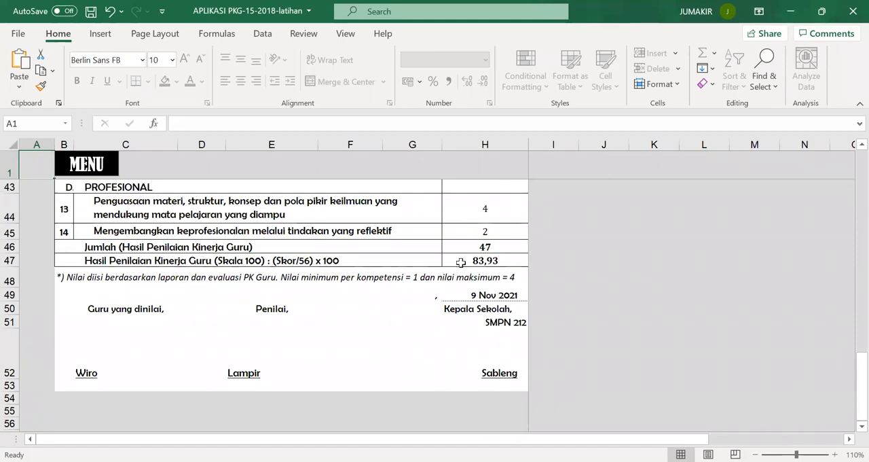
click(103, 171)
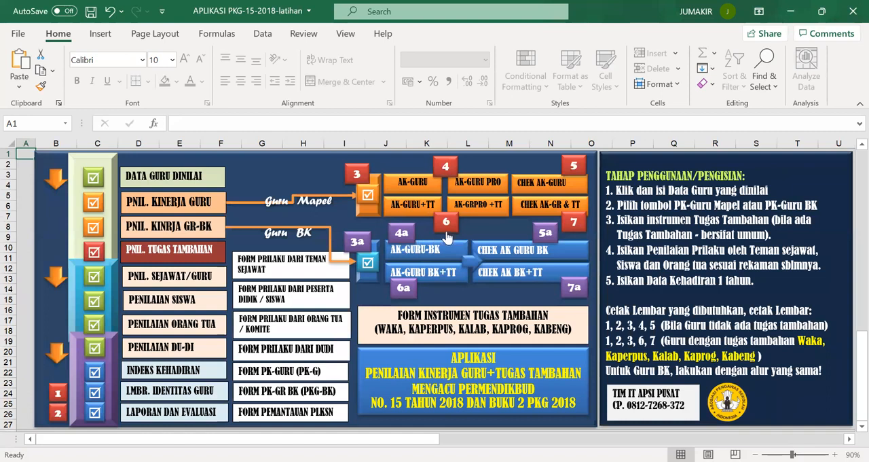
click(450, 231)
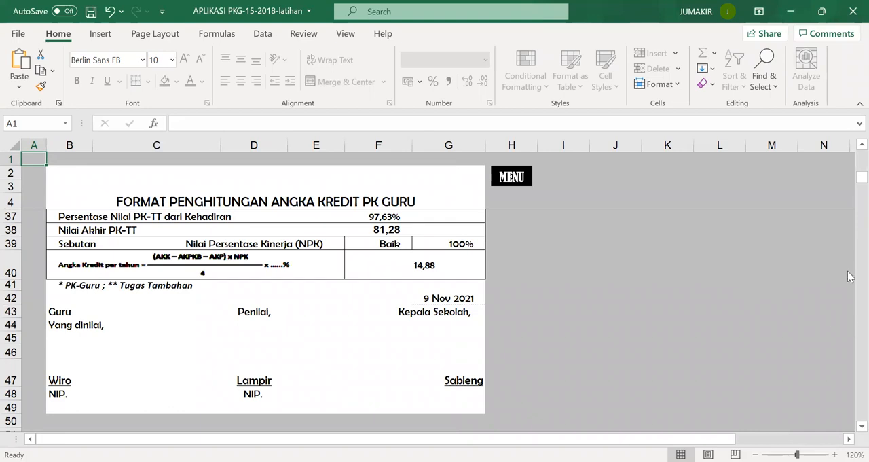
click(510, 177)
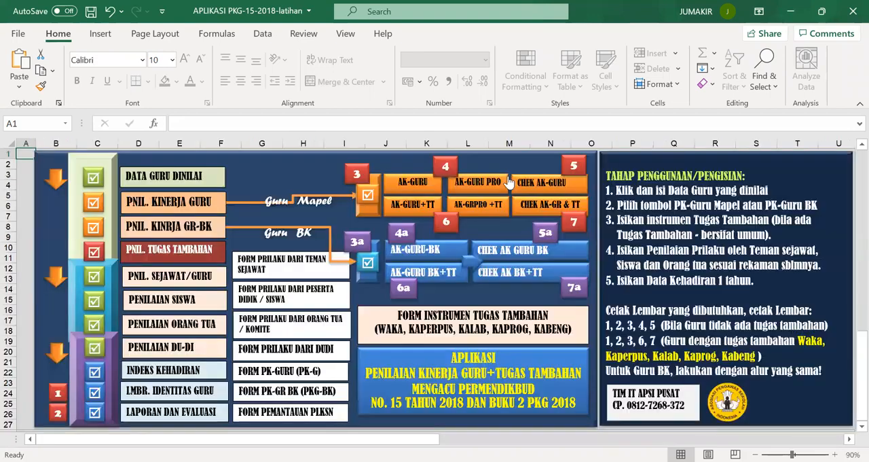
Step: Review print sheet 7, examining the yearly credit earned as Guru and as Waka and the total, and return to the main menu
click(576, 225)
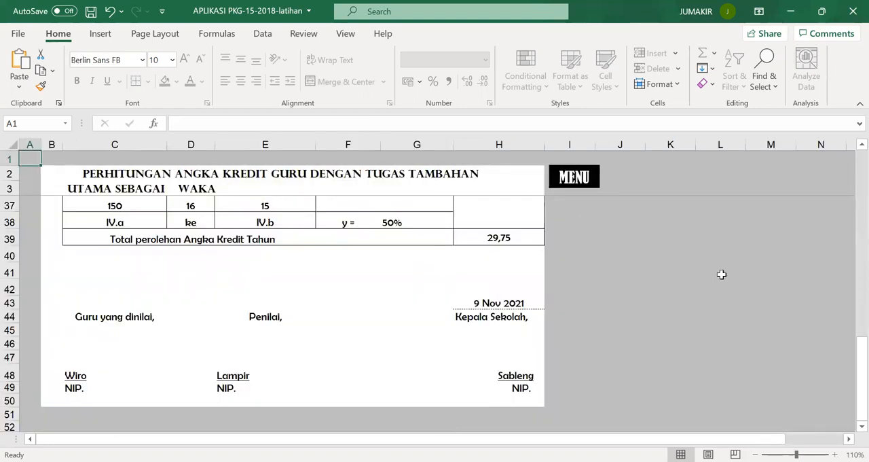
drag(849, 372, 849, 321)
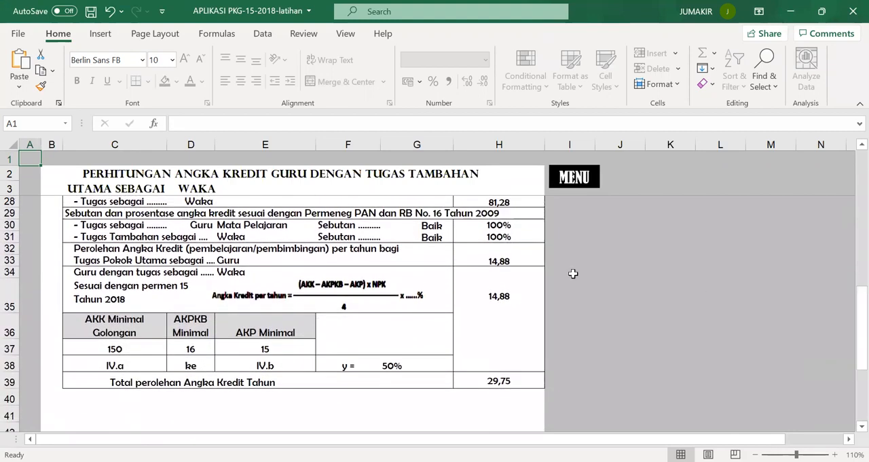
click(518, 259)
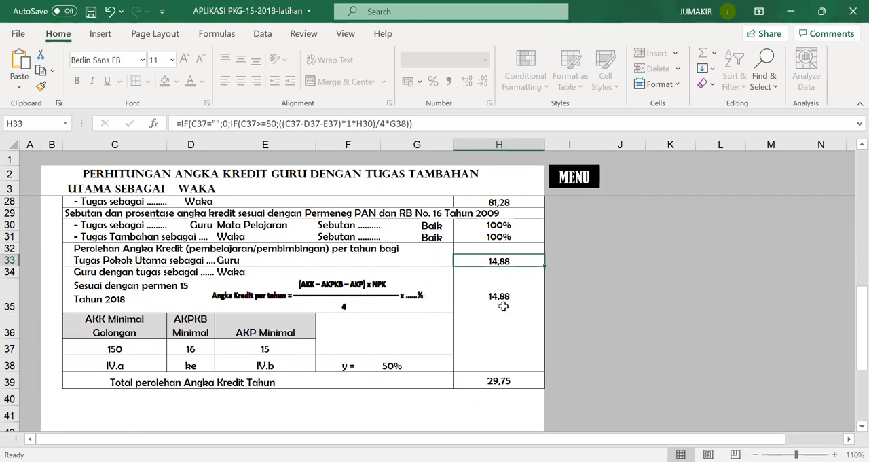
drag(861, 302, 849, 334)
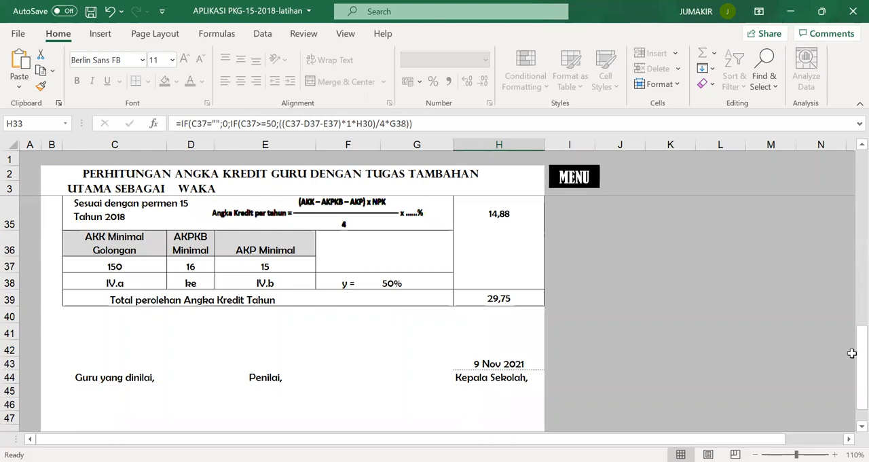
drag(850, 365, 849, 181)
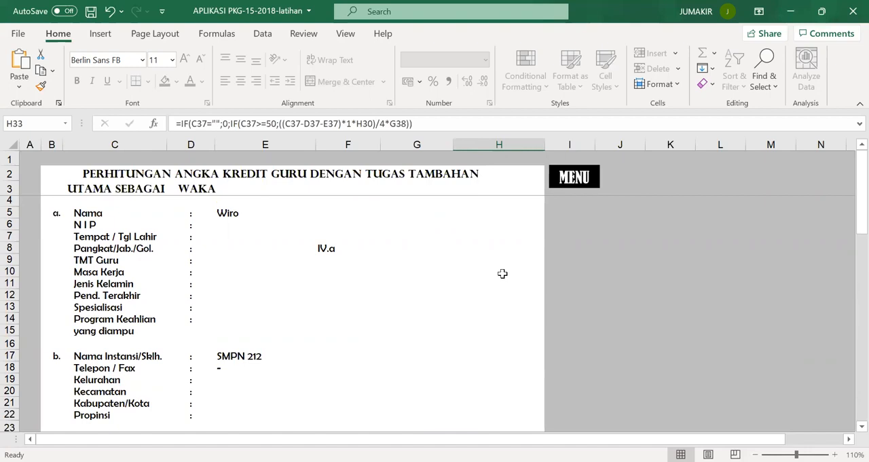
click(574, 178)
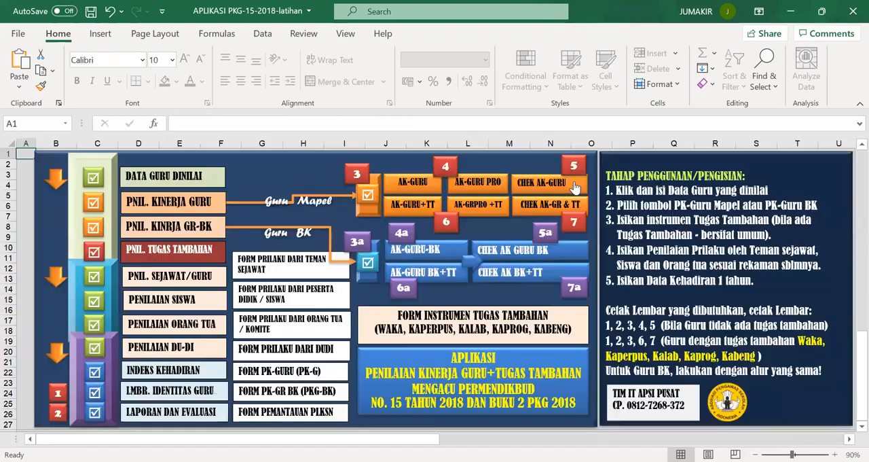